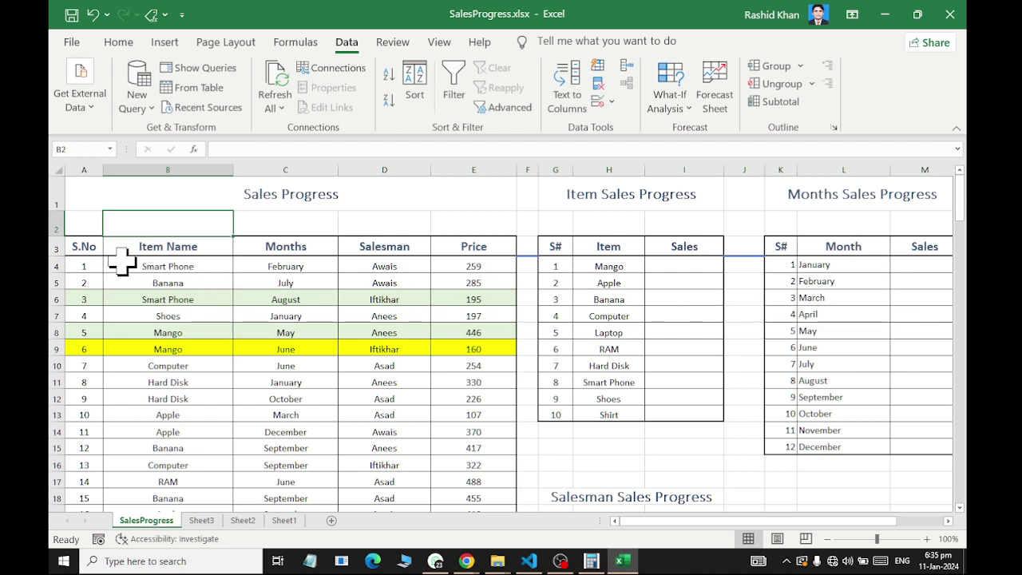
Look over the sales data, highlighting the item and month entries in columns B and C.
{"action": "left_click_drag", "start_coordinate": [121, 266], "coordinate": [146, 536]}
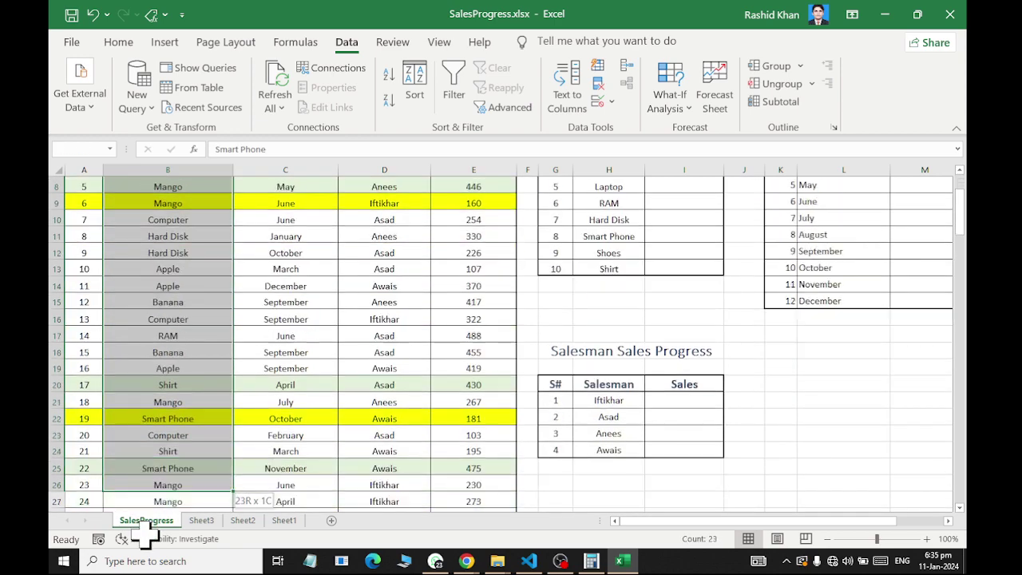
{"action": "scroll", "coordinate": [263, 445], "scroll_direction": "up", "scroll_amount": 5}
{"action": "mouse_move", "coordinate": [285, 206]}
{"action": "left_mouse_down"}
{"action": "mouse_move", "coordinate": [296, 548]}
{"action": "mouse_move", "coordinate": [320, 551]}
{"action": "left_mouse_up"}
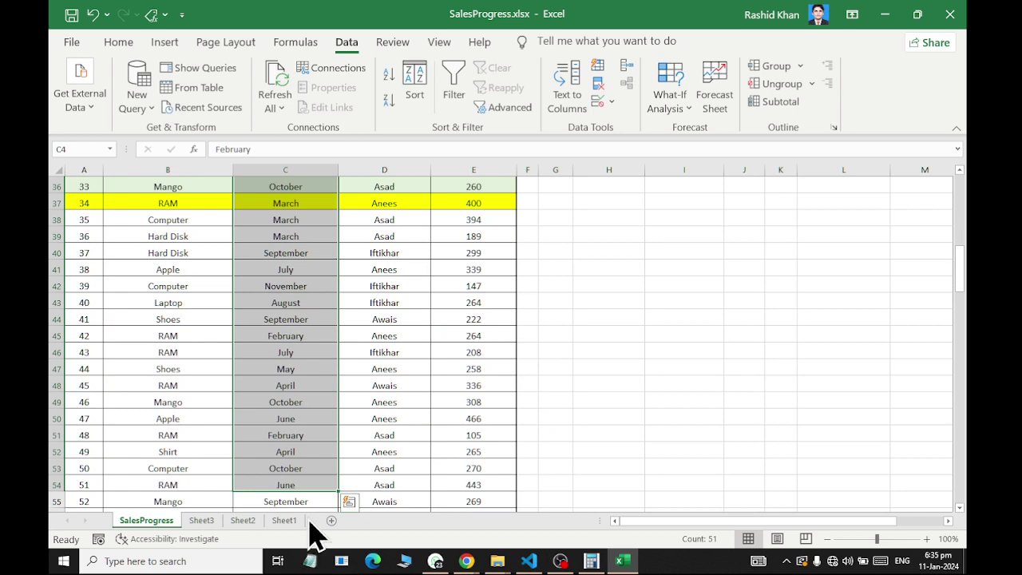
{"action": "scroll", "coordinate": [339, 408], "scroll_direction": "up", "scroll_amount": 6}
{"action": "scroll", "coordinate": [339, 403], "scroll_direction": "up", "scroll_amount": 5}
{"action": "mouse_move", "coordinate": [399, 269]}
{"action": "left_mouse_down"}
{"action": "mouse_move", "coordinate": [405, 525]}
{"action": "mouse_move", "coordinate": [373, 391]}
{"action": "left_mouse_up"}
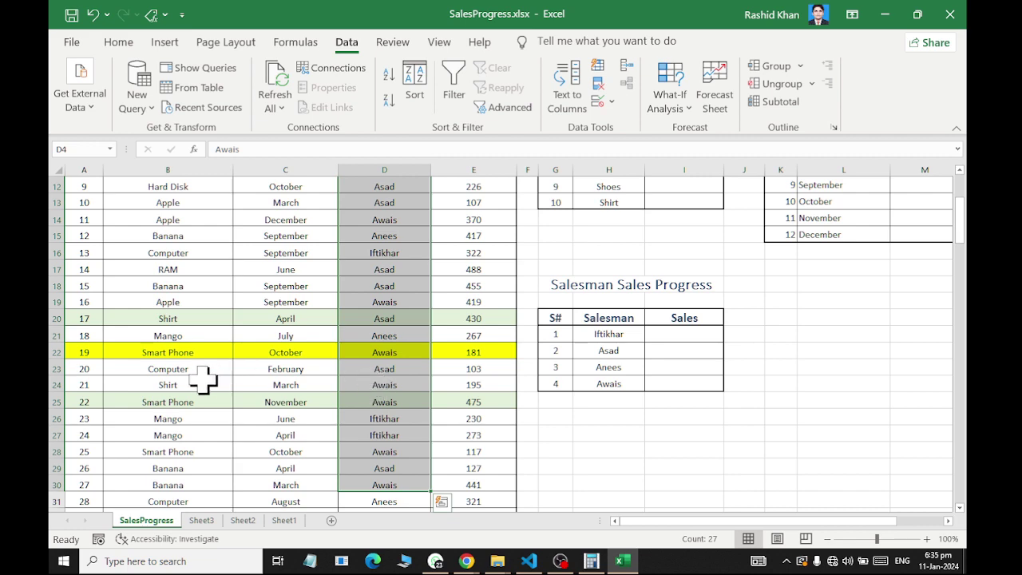
{"action": "scroll", "coordinate": [343, 335], "scroll_direction": "up", "scroll_amount": 4}
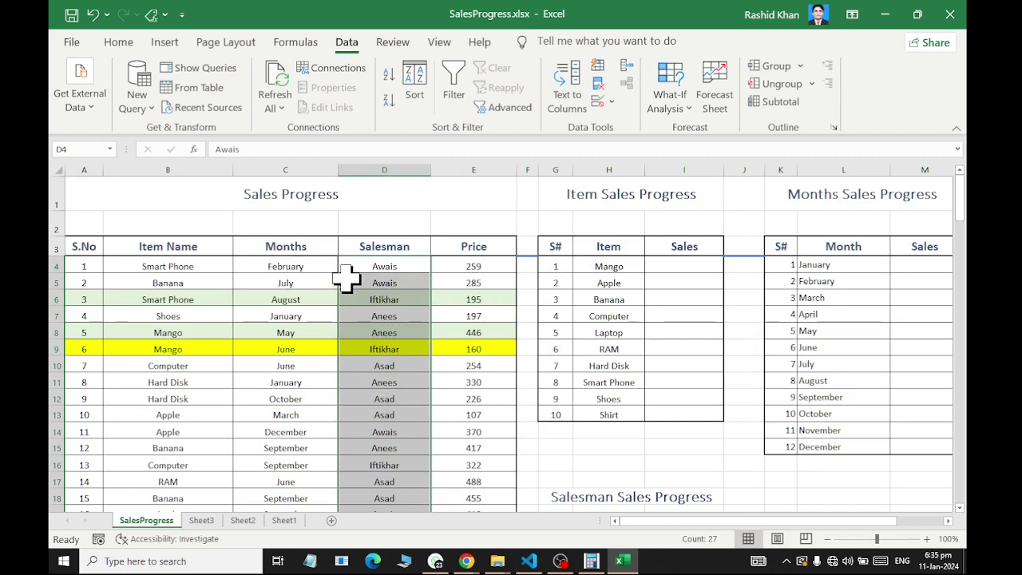
{"action": "scroll", "coordinate": [160, 320], "scroll_direction": "up", "scroll_amount": 2}
{"action": "scroll", "coordinate": [239, 321], "scroll_direction": "up", "scroll_amount": 1}
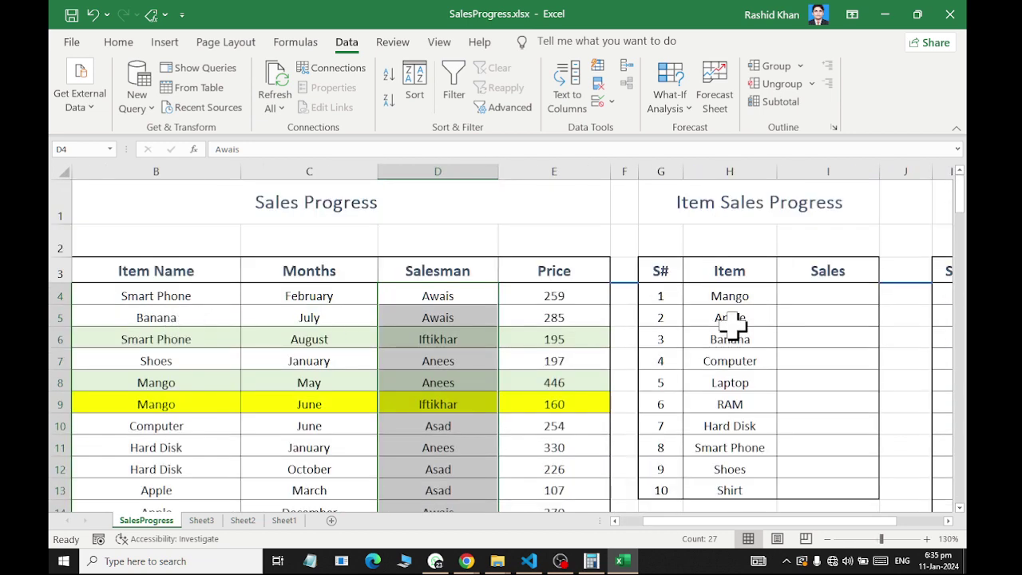
Check the Mango entries, then select the entire Item Name column B.
{"action": "left_click", "coordinate": [728, 297]}
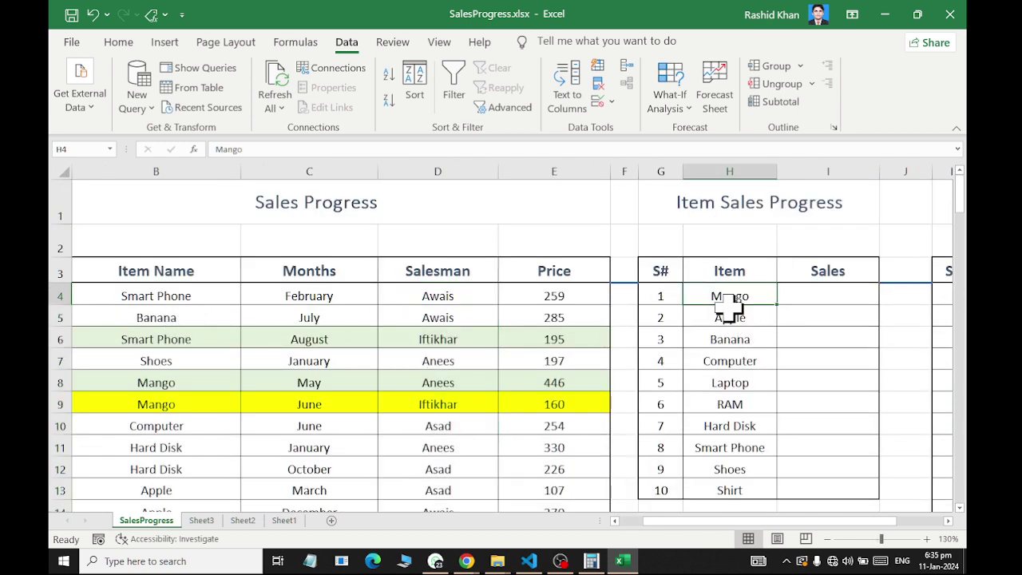
{"action": "left_click", "coordinate": [175, 404]}
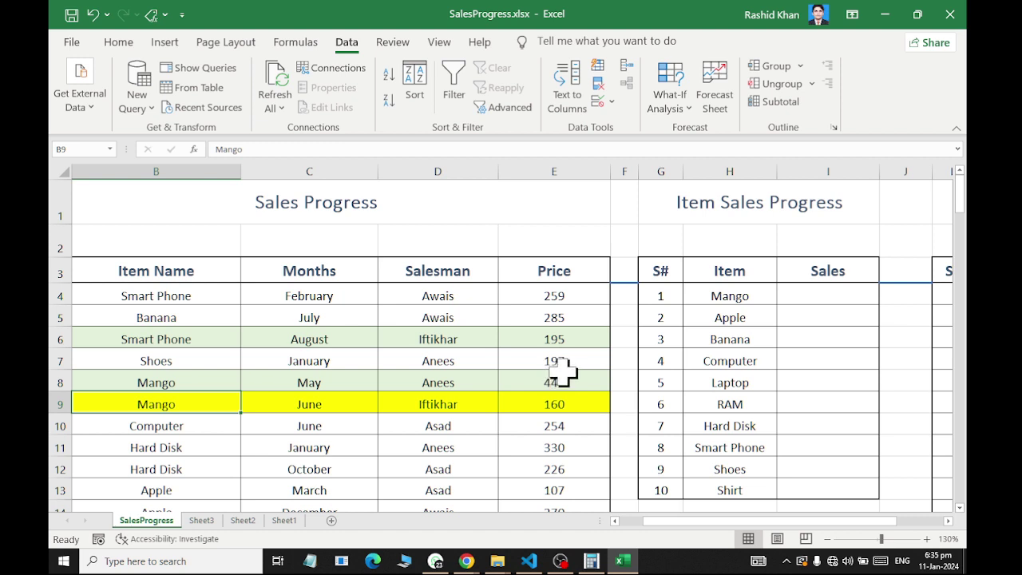
{"action": "left_click", "coordinate": [833, 294]}
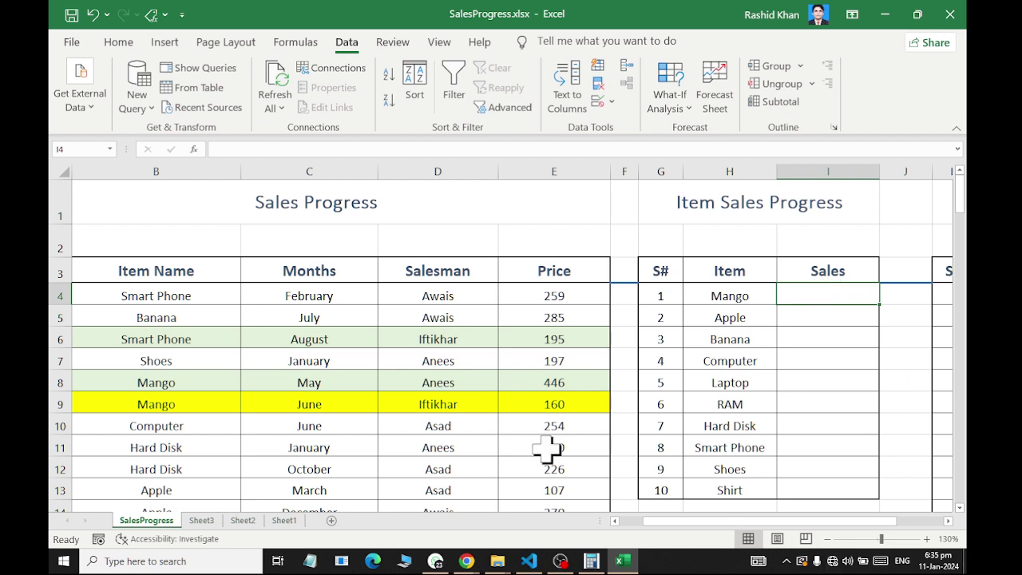
{"action": "left_click", "coordinate": [163, 170]}
{"action": "left_click_drag", "start_coordinate": [140, 380], "coordinate": [52, 339]}
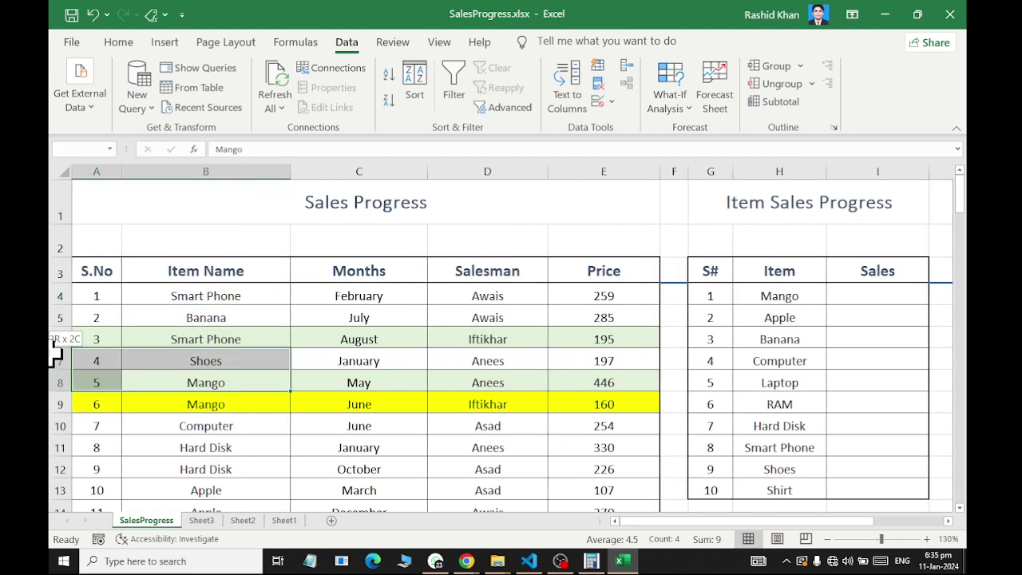
{"action": "left_click", "coordinate": [194, 294]}
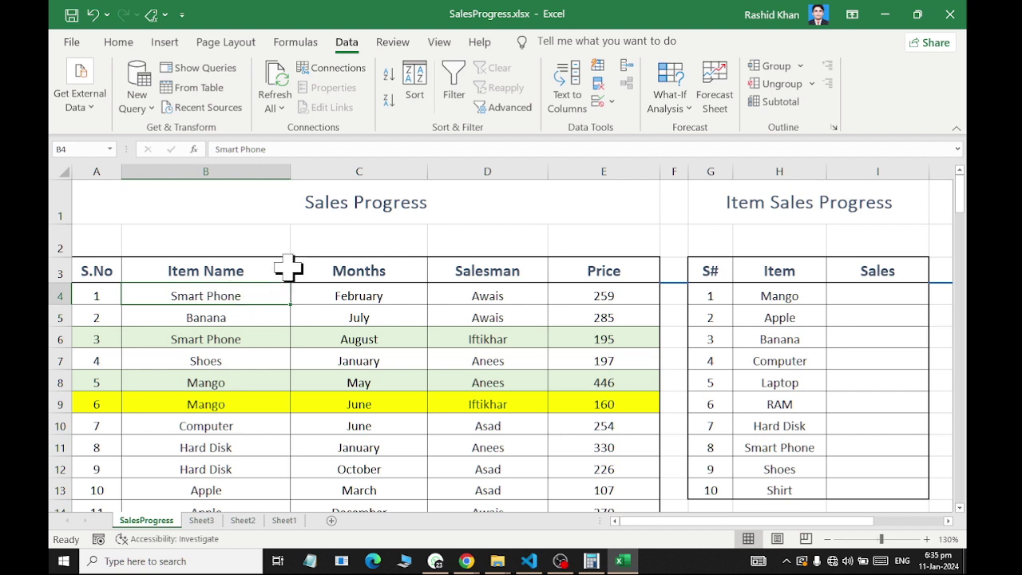
{"action": "left_click", "coordinate": [226, 162]}
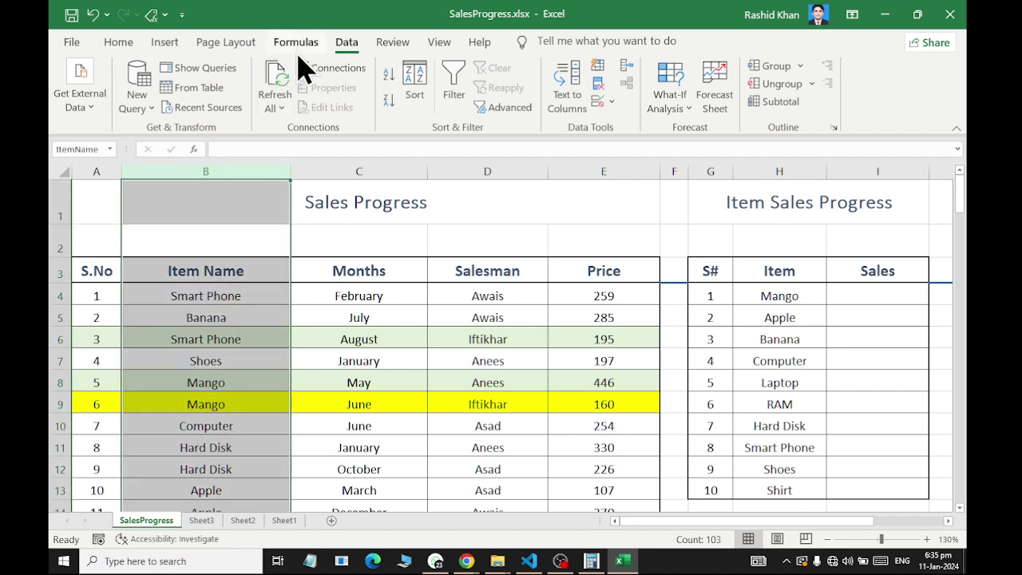
Define the name itemname for the whole Item Name column B.
{"action": "left_click", "coordinate": [295, 42]}
{"action": "left_click", "coordinate": [478, 72]}
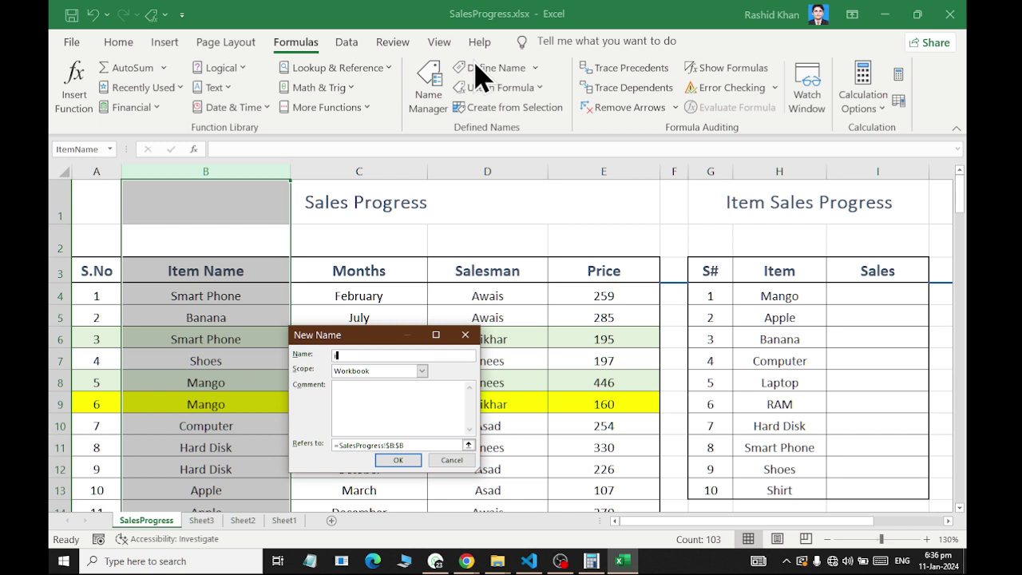
{"action": "type", "text": "itemname"}
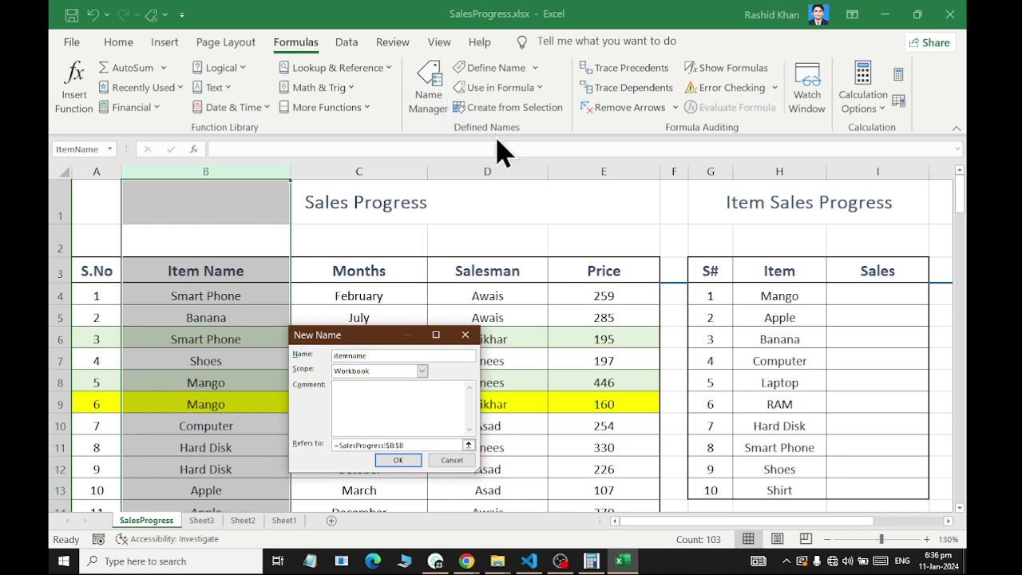
{"action": "key", "text": "Return"}
Select the Months column C and define it with the name mmonths.
{"action": "left_click", "coordinate": [358, 171]}
{"action": "left_click", "coordinate": [479, 44]}
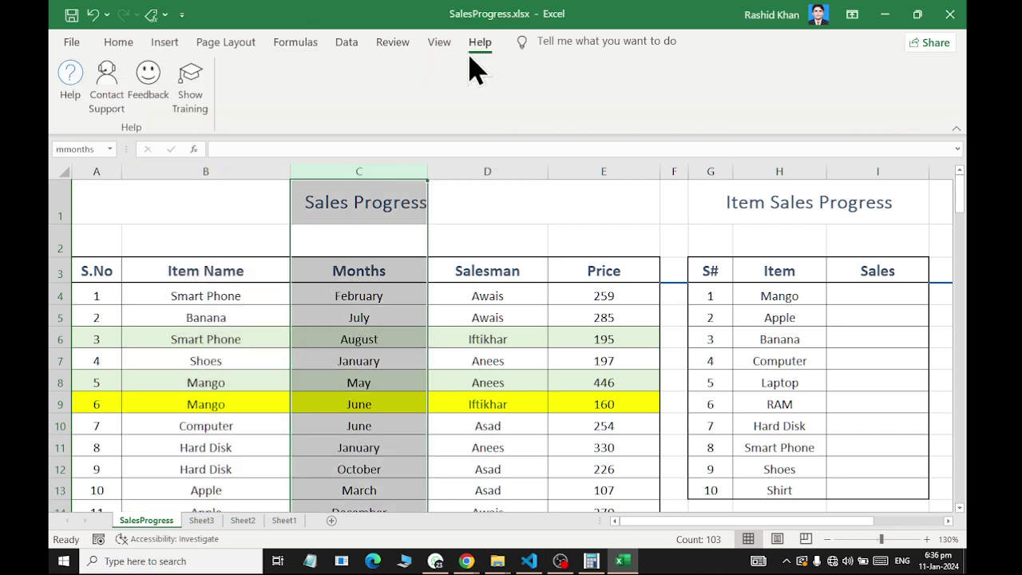
{"action": "left_click", "coordinate": [119, 44]}
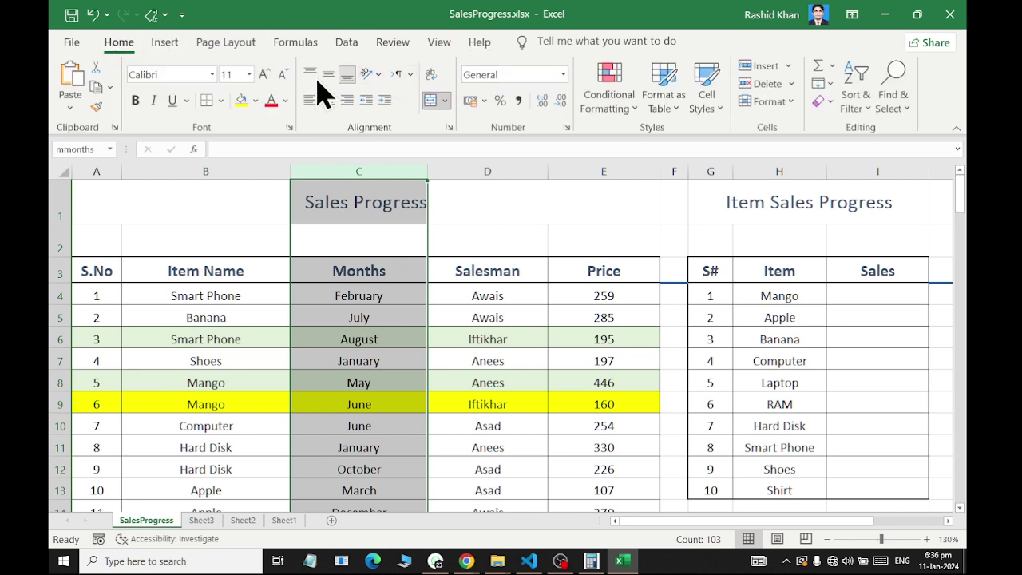
{"action": "left_click", "coordinate": [300, 45]}
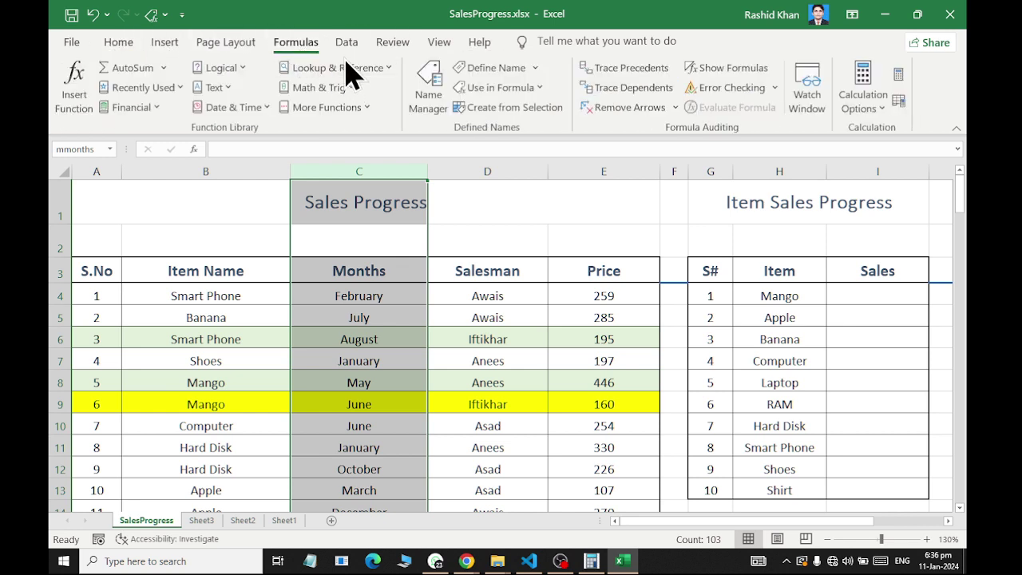
{"action": "left_click", "coordinate": [487, 69]}
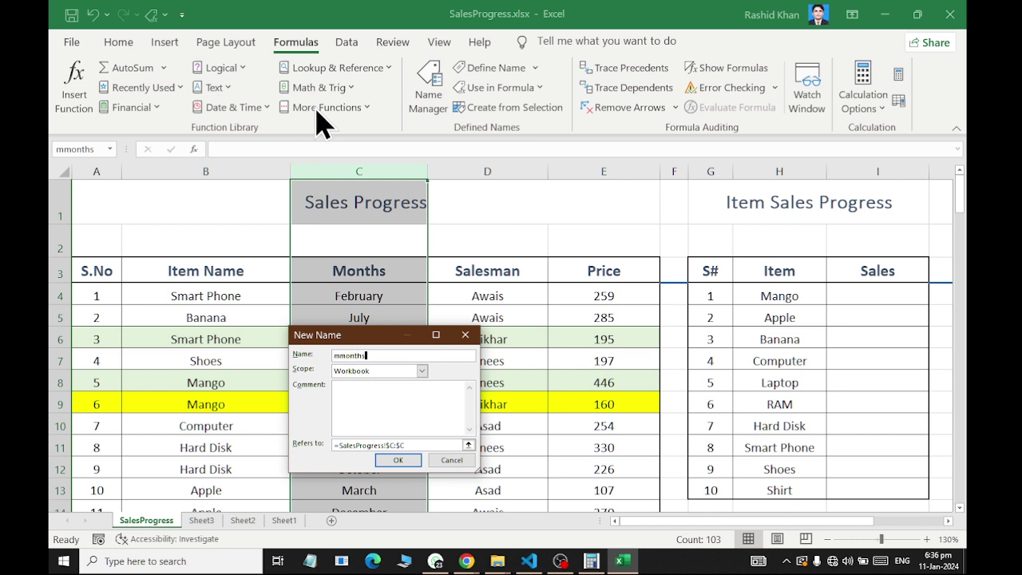
{"action": "key", "text": "Return"}
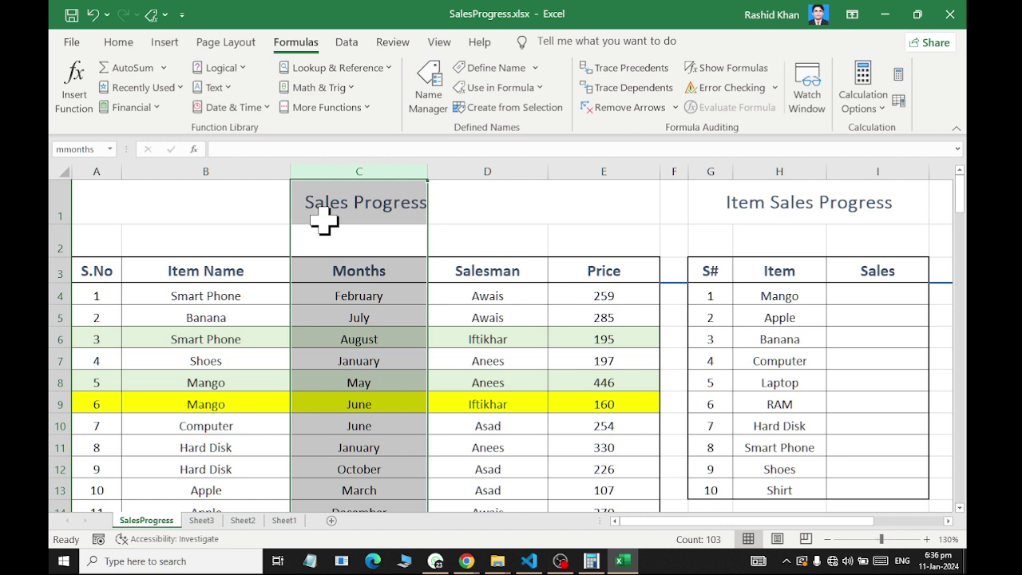
Name the whole Salesman column D 'salesman'.
{"action": "left_click", "coordinate": [479, 192]}
{"action": "key", "text": "ctrl+shift+Down"}
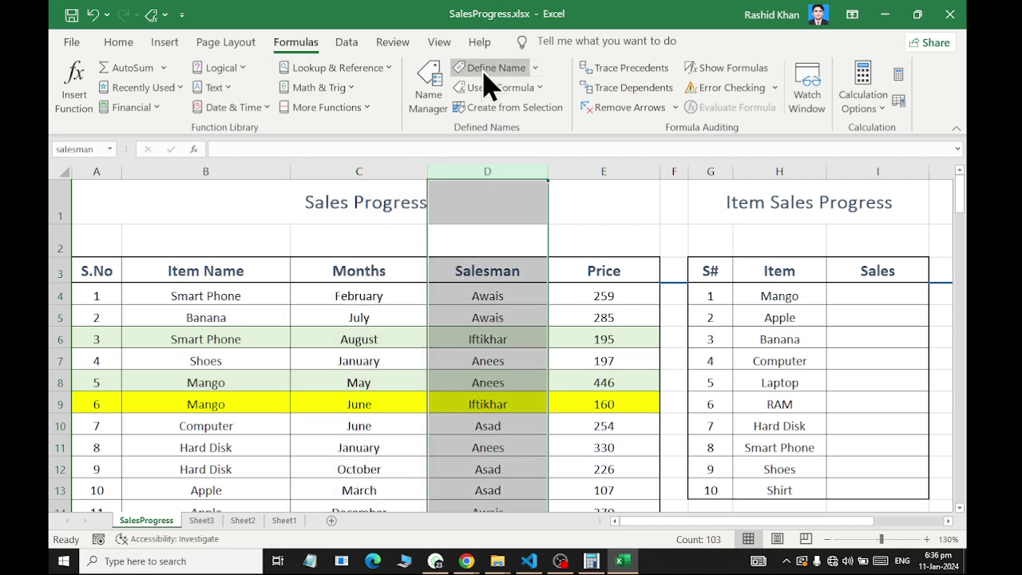
{"action": "left_click", "coordinate": [489, 71]}
{"action": "type", "text": "saleman"}
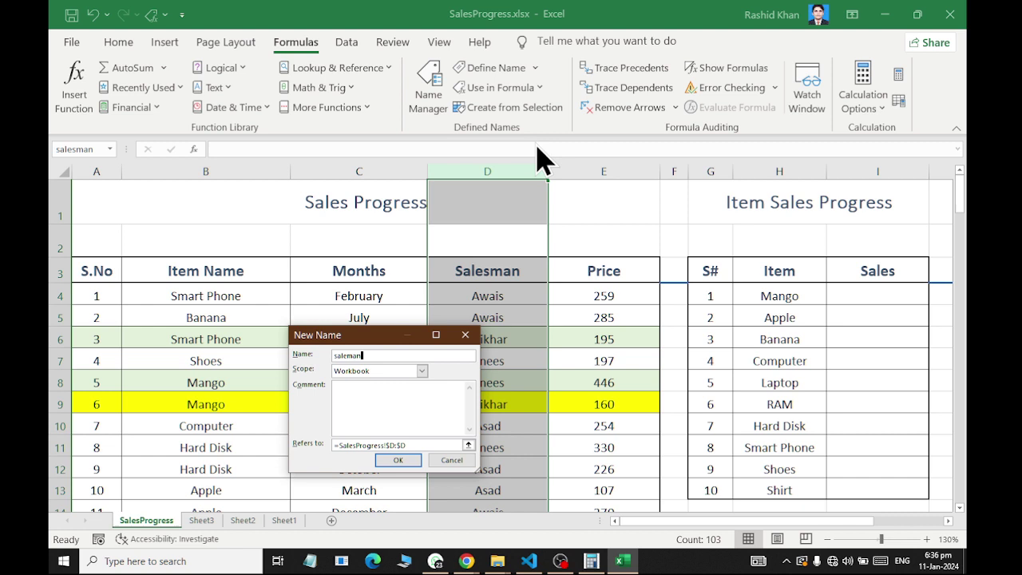
{"action": "key", "text": "Return"}
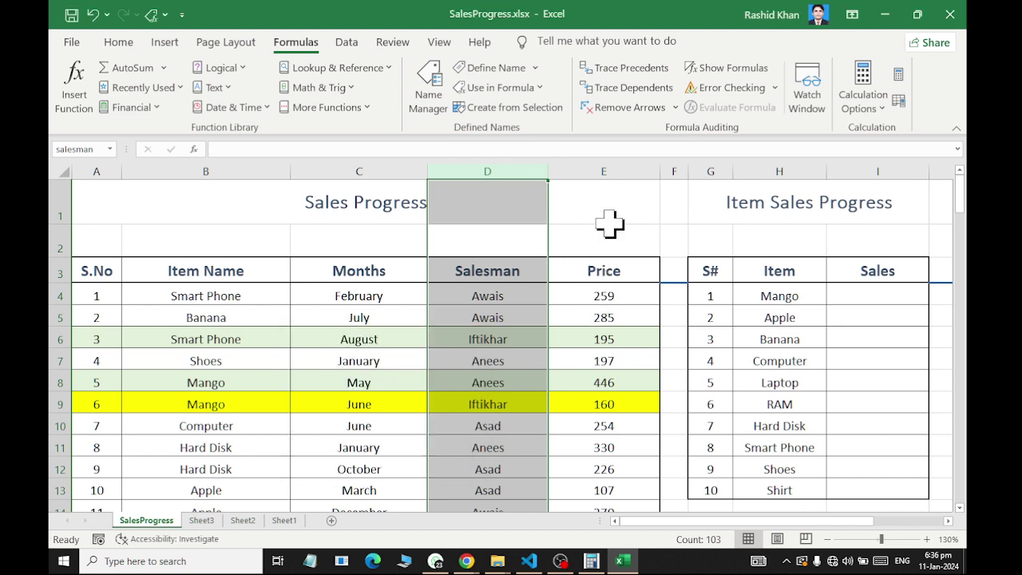
Name the whole Price column E 'price'.
{"action": "left_click", "coordinate": [611, 157]}
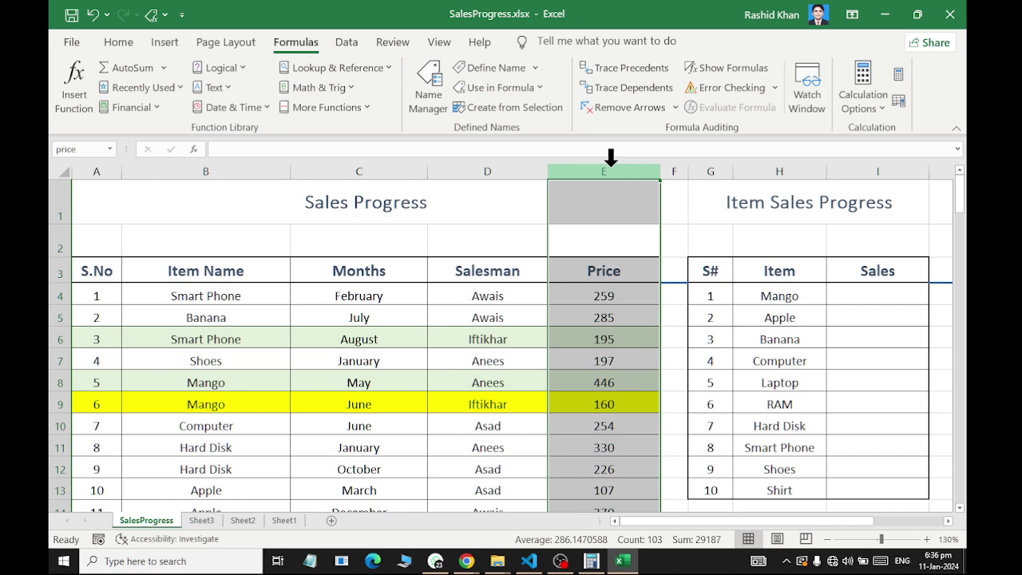
{"action": "left_click", "coordinate": [490, 68]}
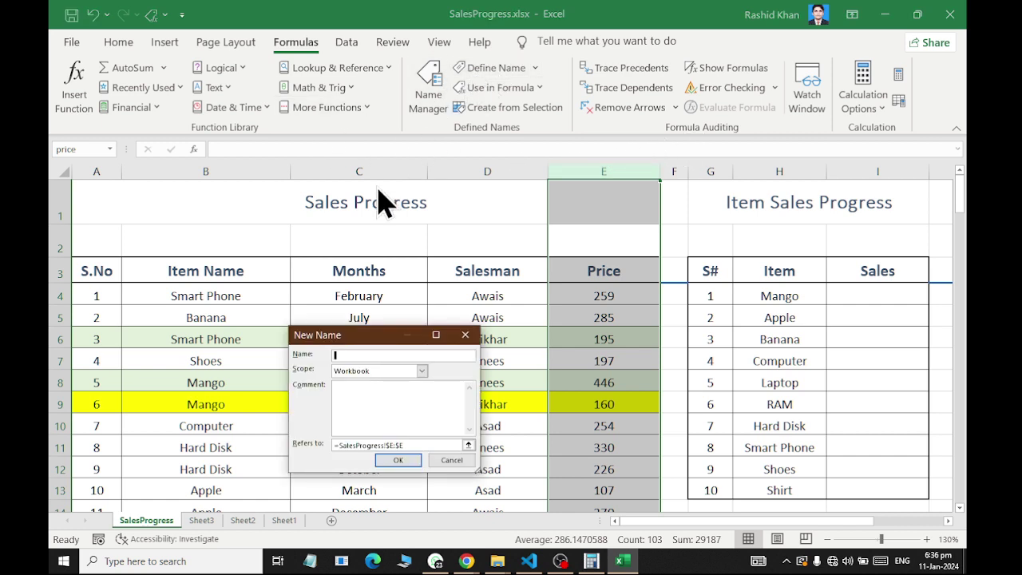
{"action": "type", "text": "price"}
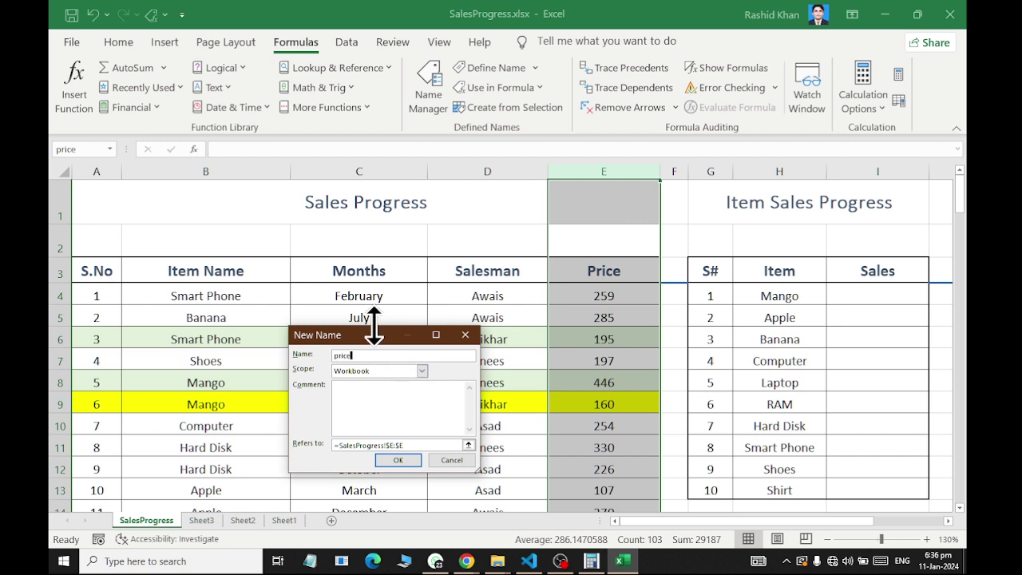
{"action": "key", "text": "Return"}
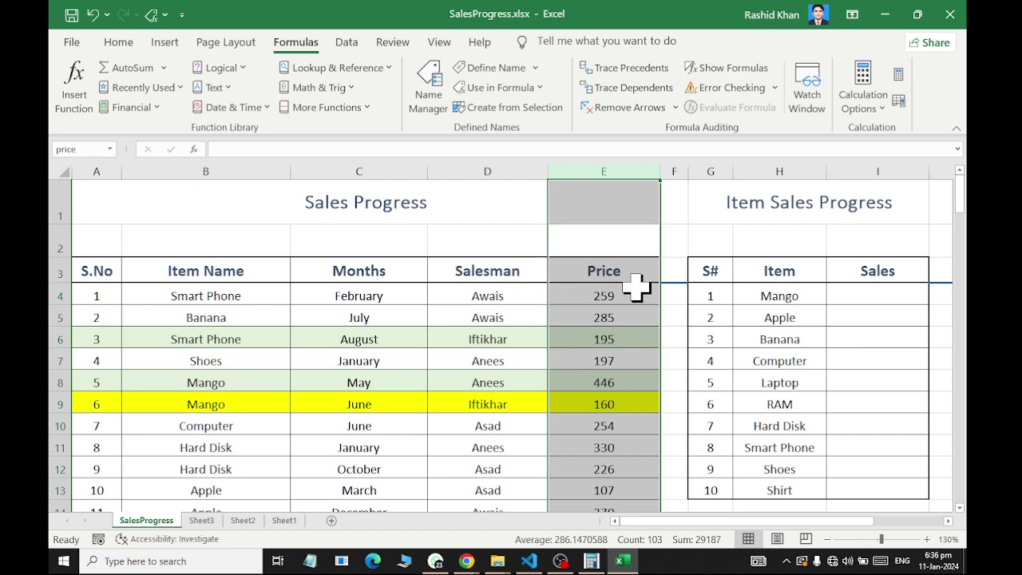
{"action": "left_click", "coordinate": [860, 294]}
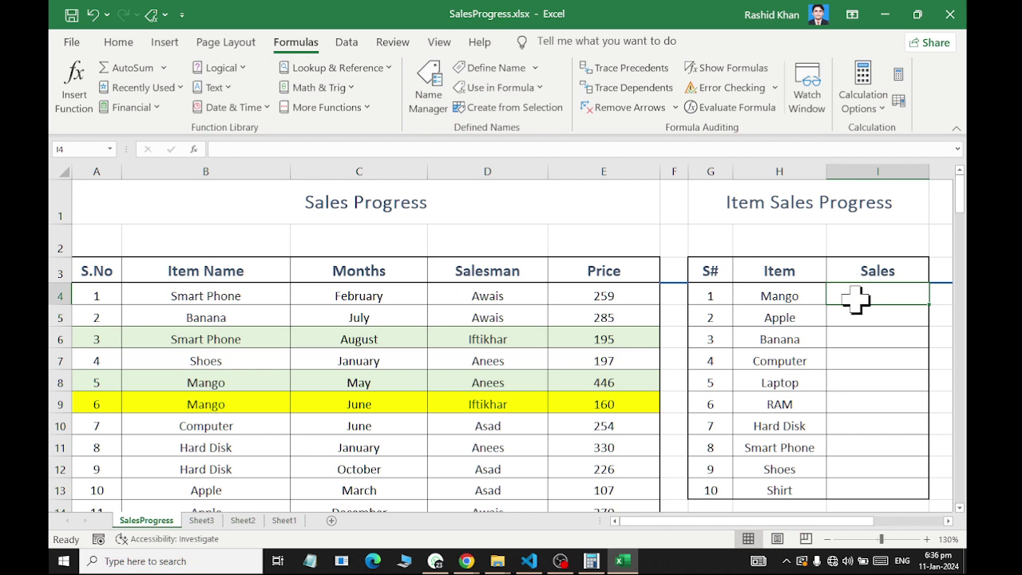
Insert a SUMIF function from the Math & Trig list into Mango's Sales cell I4.
{"action": "left_click", "coordinate": [797, 297]}
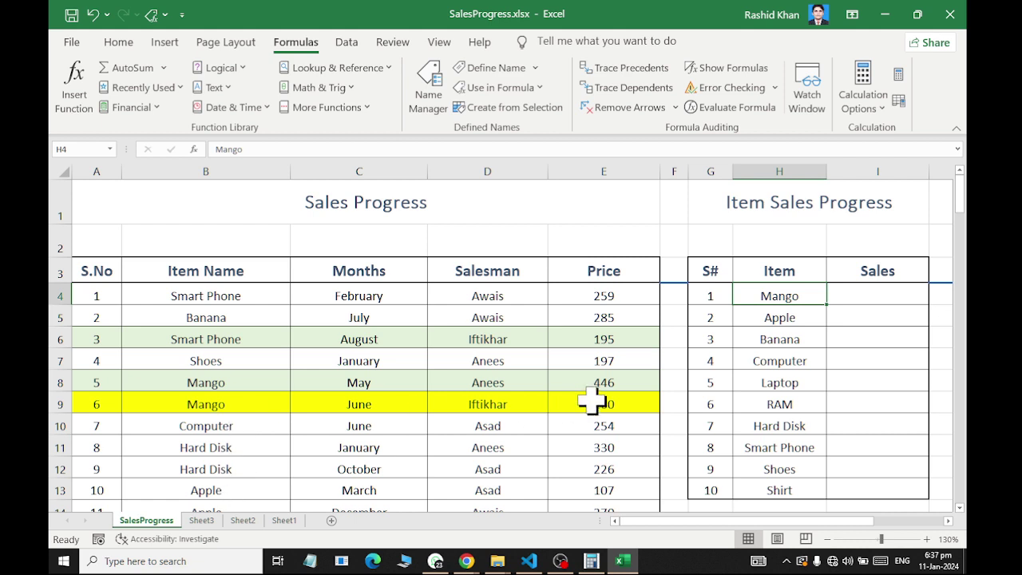
{"action": "left_click", "coordinate": [891, 297]}
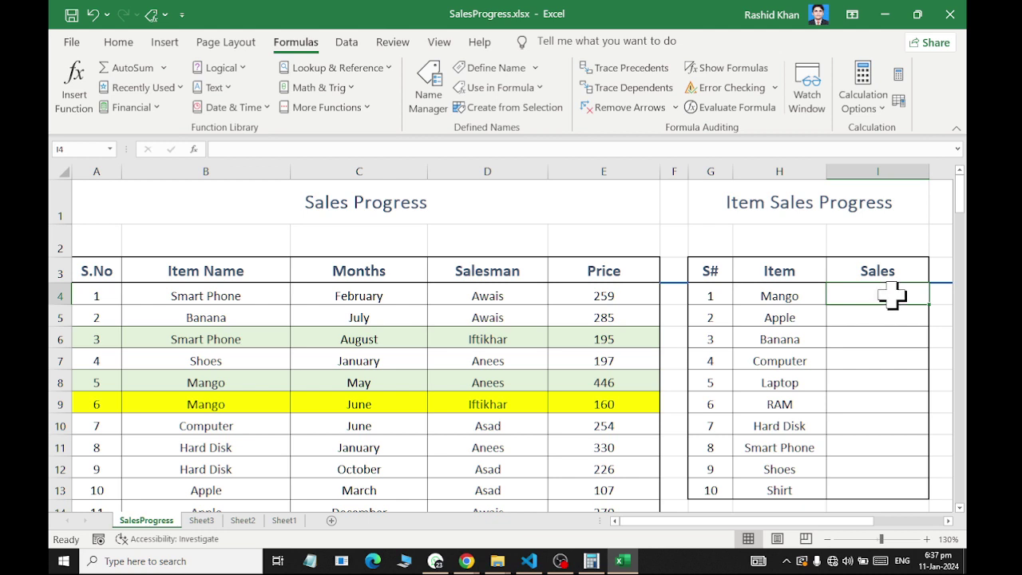
{"action": "left_click", "coordinate": [329, 90]}
{"action": "scroll", "coordinate": [367, 359], "scroll_direction": "down", "scroll_amount": 7}
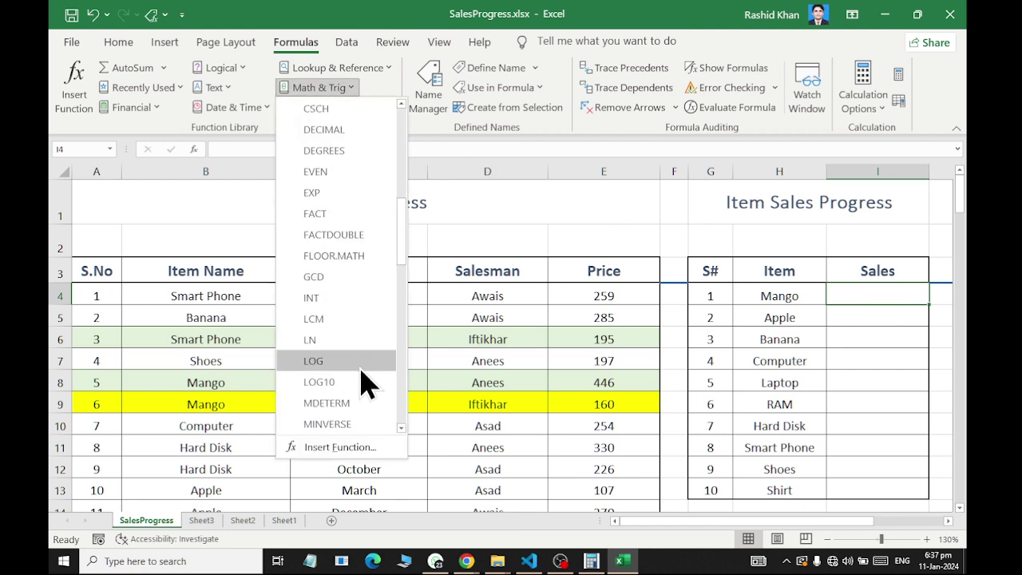
{"action": "scroll", "coordinate": [361, 381], "scroll_direction": "down", "scroll_amount": 4}
{"action": "scroll", "coordinate": [356, 399], "scroll_direction": "down", "scroll_amount": 1}
{"action": "scroll", "coordinate": [355, 404], "scroll_direction": "down", "scroll_amount": 3}
{"action": "scroll", "coordinate": [352, 407], "scroll_direction": "down", "scroll_amount": 1}
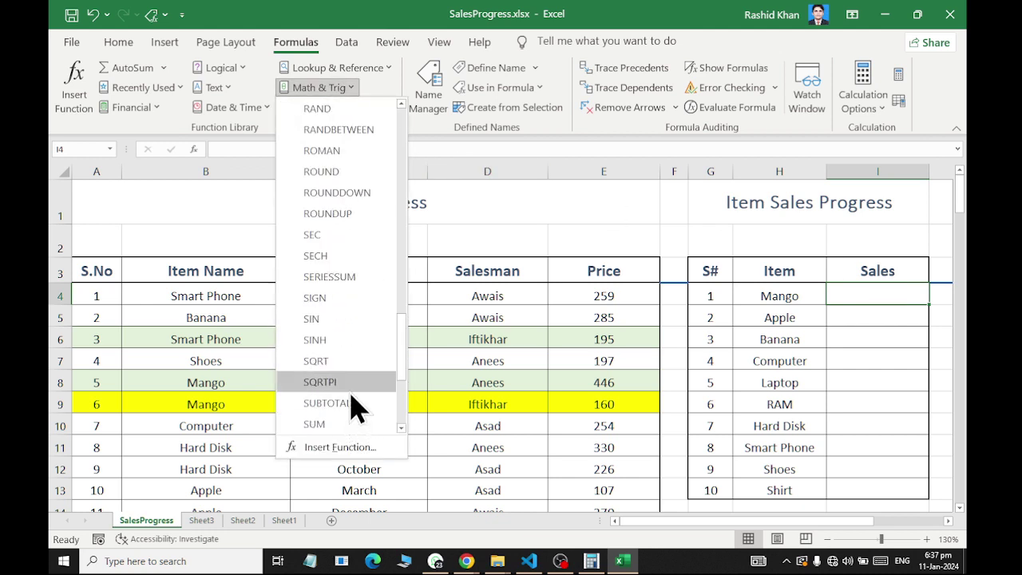
{"action": "scroll", "coordinate": [354, 315], "scroll_direction": "down", "scroll_amount": 3}
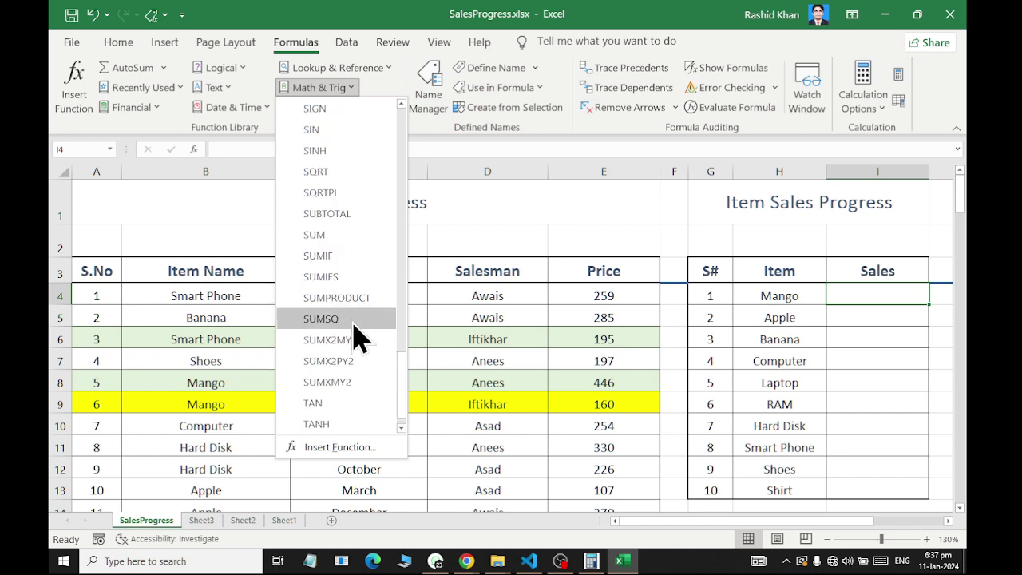
{"action": "left_click", "coordinate": [358, 261]}
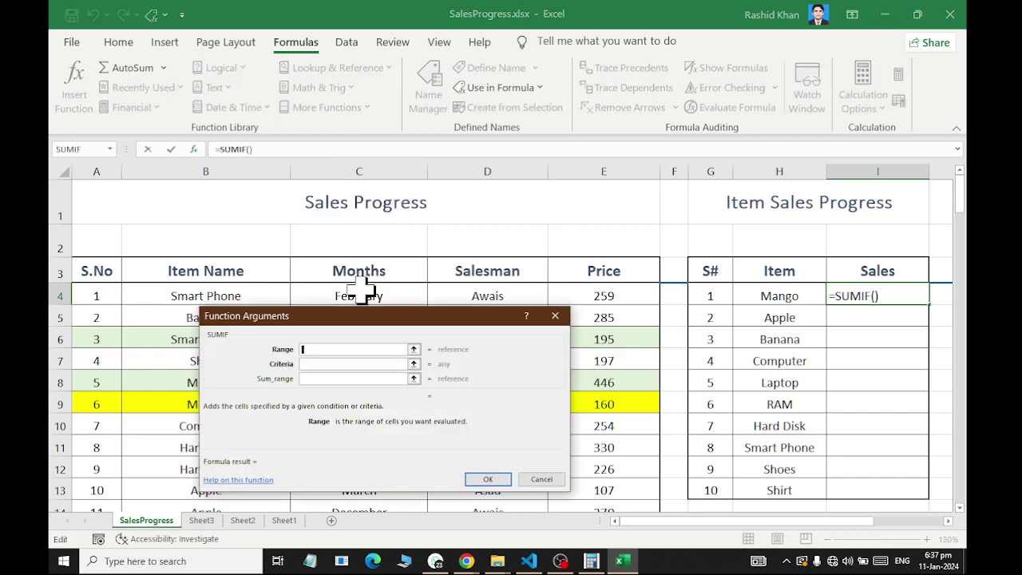
Set the SUMIF range argument to the ItemName named range.
{"action": "left_click_drag", "start_coordinate": [365, 316], "coordinate": [575, 39]}
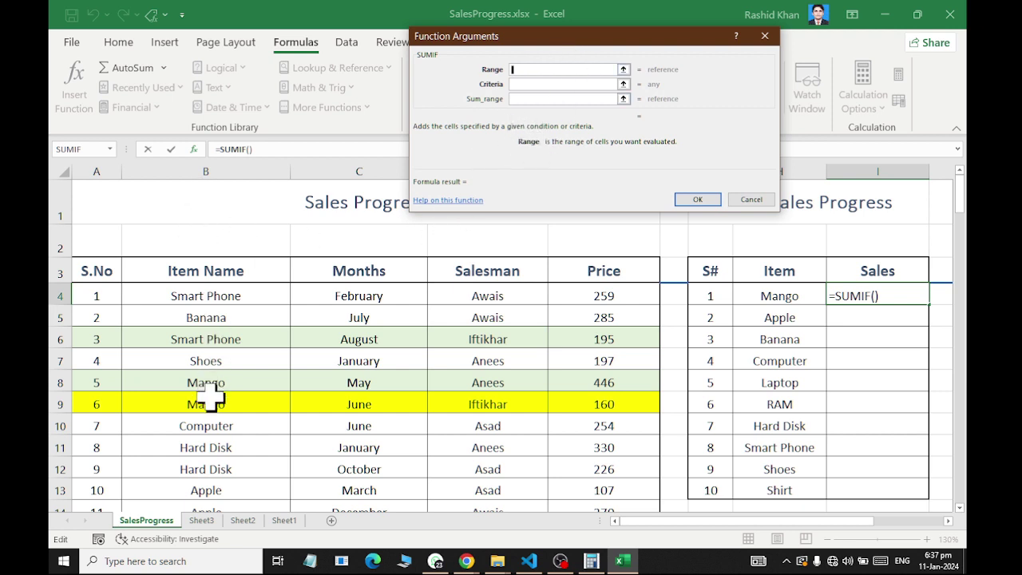
{"action": "left_click", "coordinate": [210, 163]}
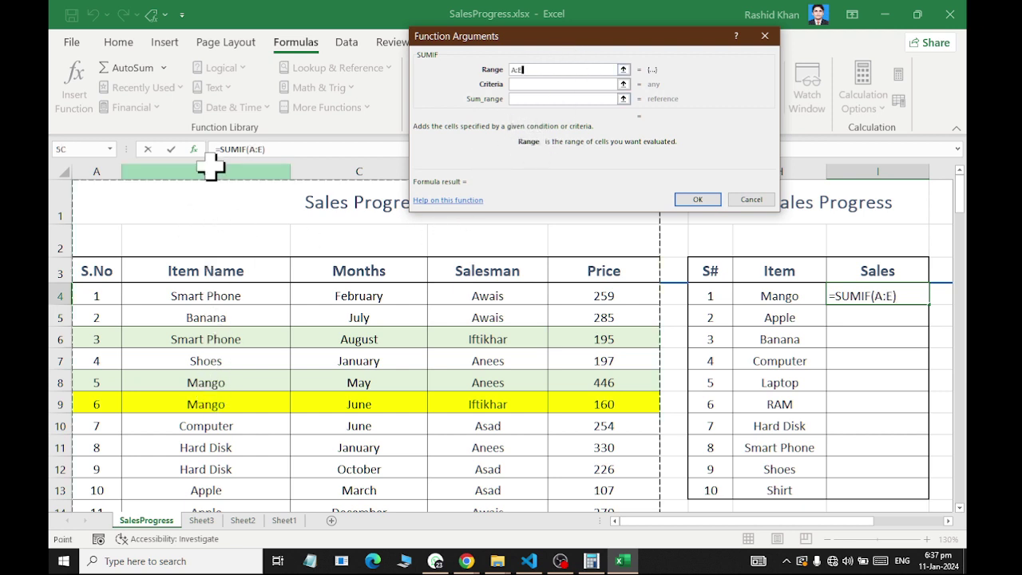
{"action": "left_click", "coordinate": [531, 70]}
{"action": "key", "text": "BackSpace"}
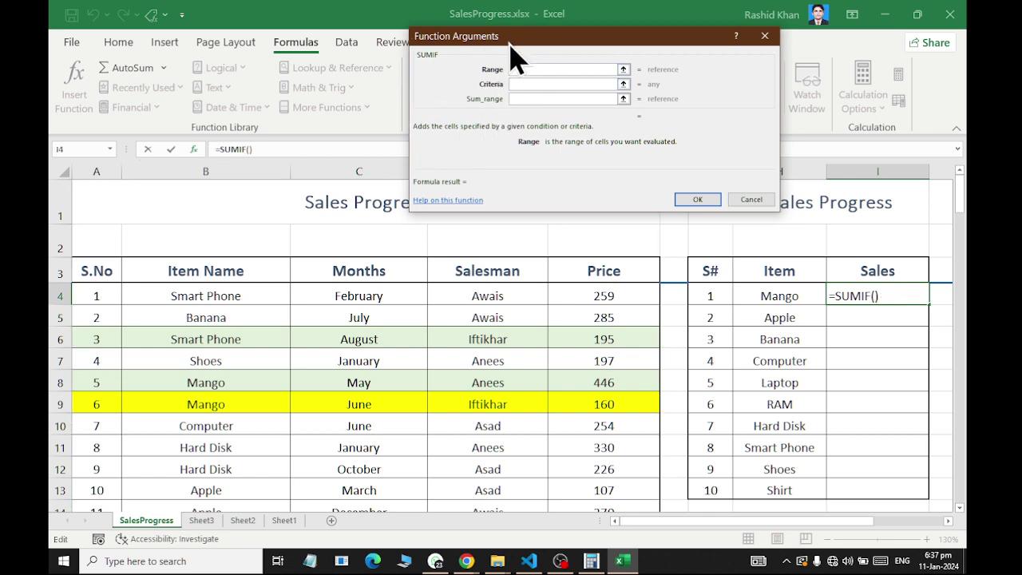
{"action": "left_click", "coordinate": [500, 88]}
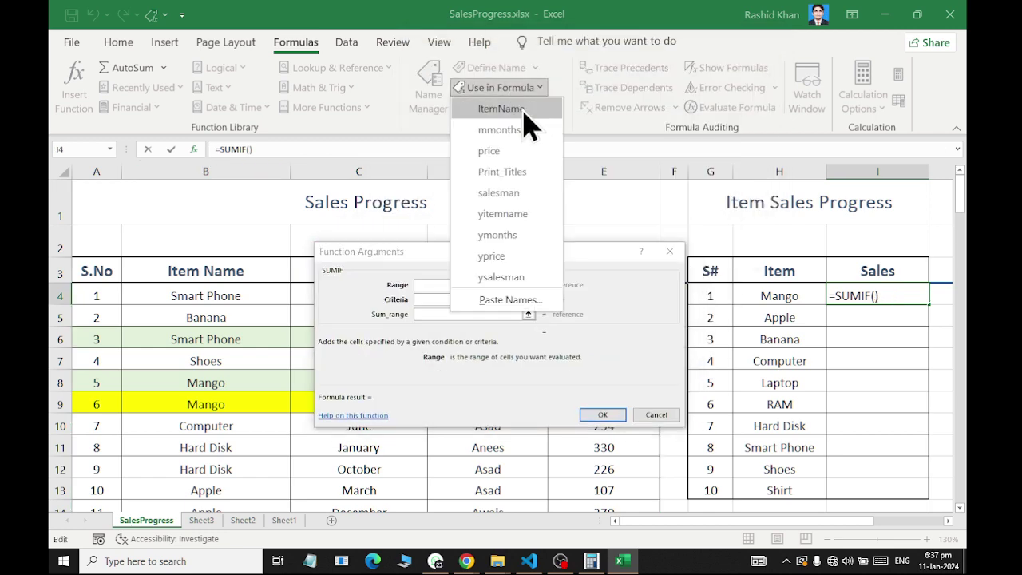
{"action": "left_click", "coordinate": [526, 116]}
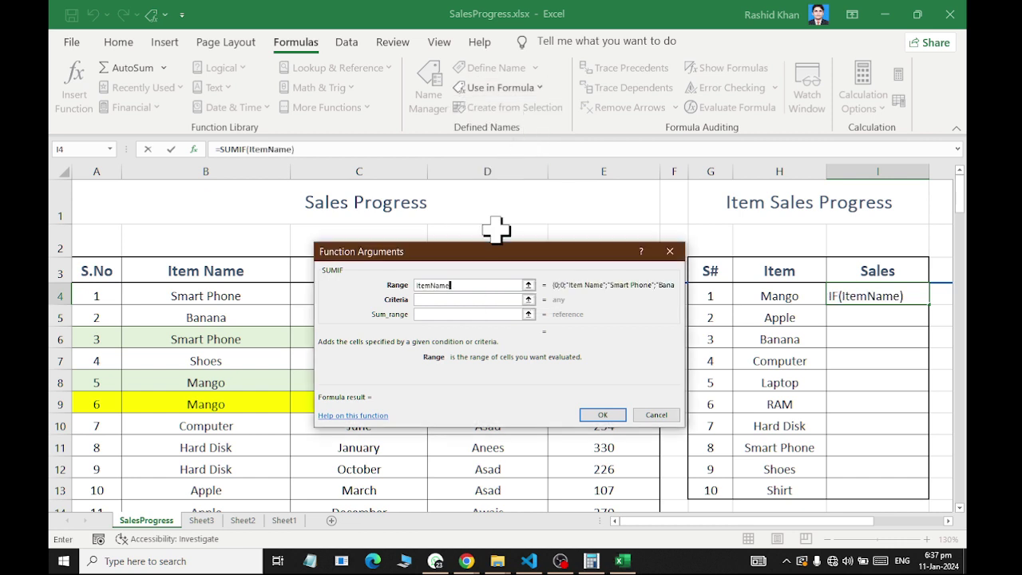
Use H4 as criteria and price as sum range, giving Mango 5340.
{"action": "left_click", "coordinate": [463, 300]}
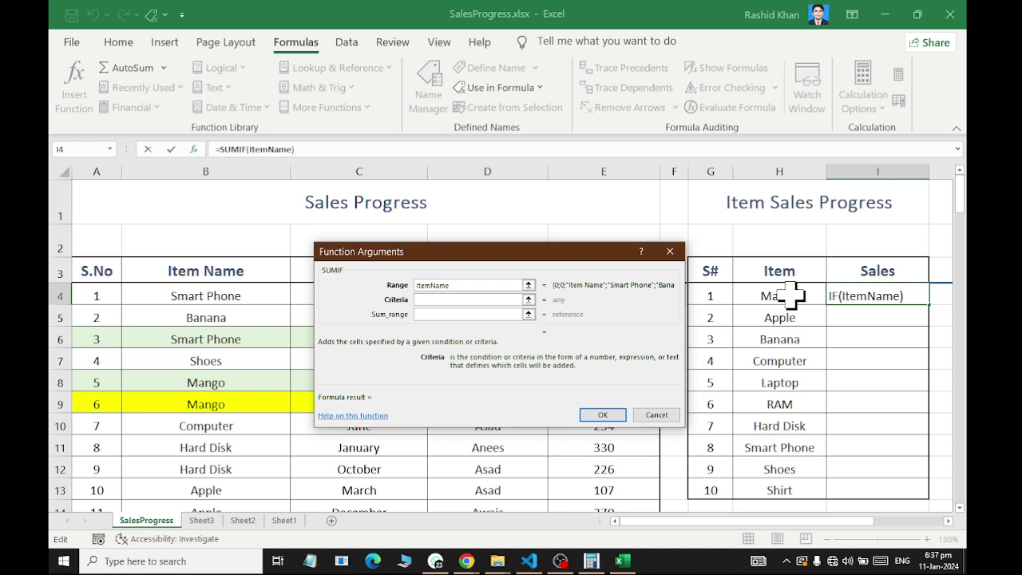
{"action": "left_click", "coordinate": [447, 313]}
{"action": "left_click_drag", "start_coordinate": [455, 252], "coordinate": [435, 336]}
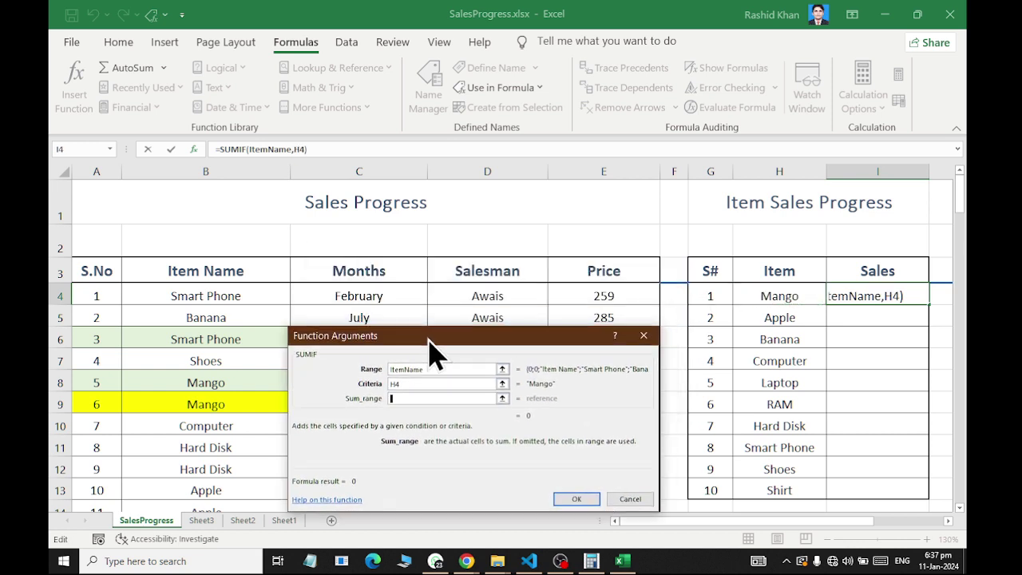
{"action": "left_click", "coordinate": [538, 89]}
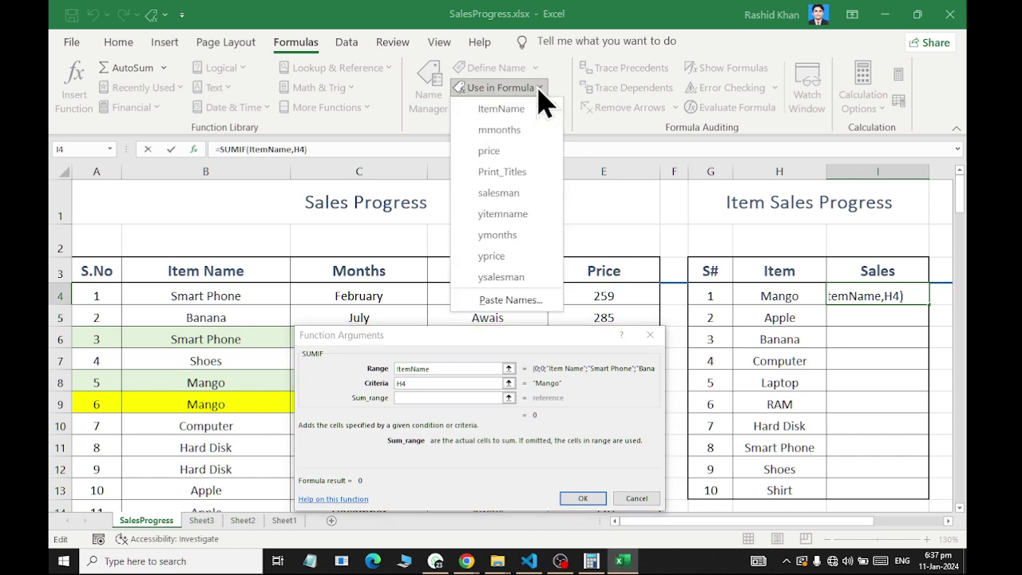
{"action": "left_click", "coordinate": [518, 150]}
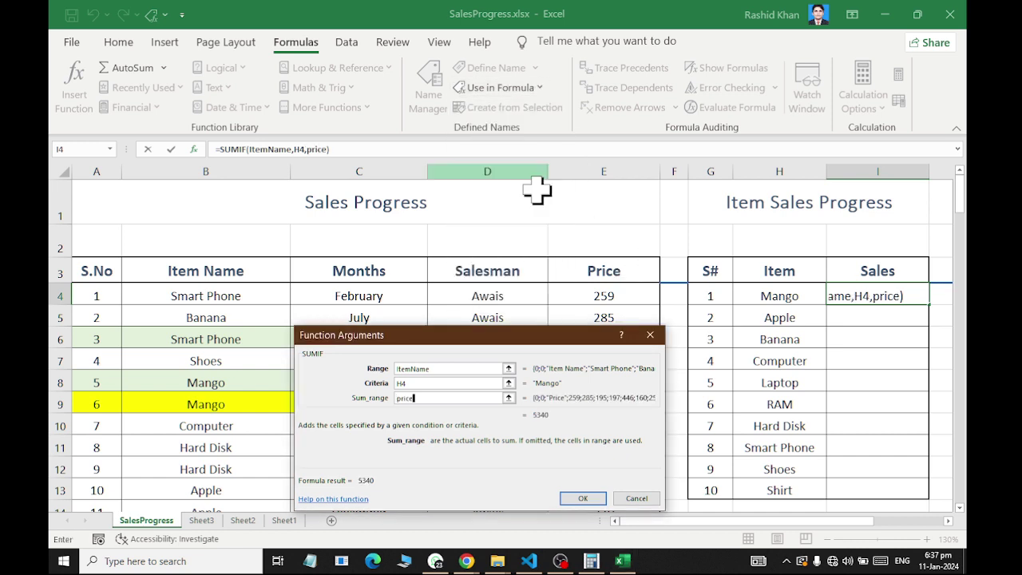
{"action": "left_click", "coordinate": [581, 498]}
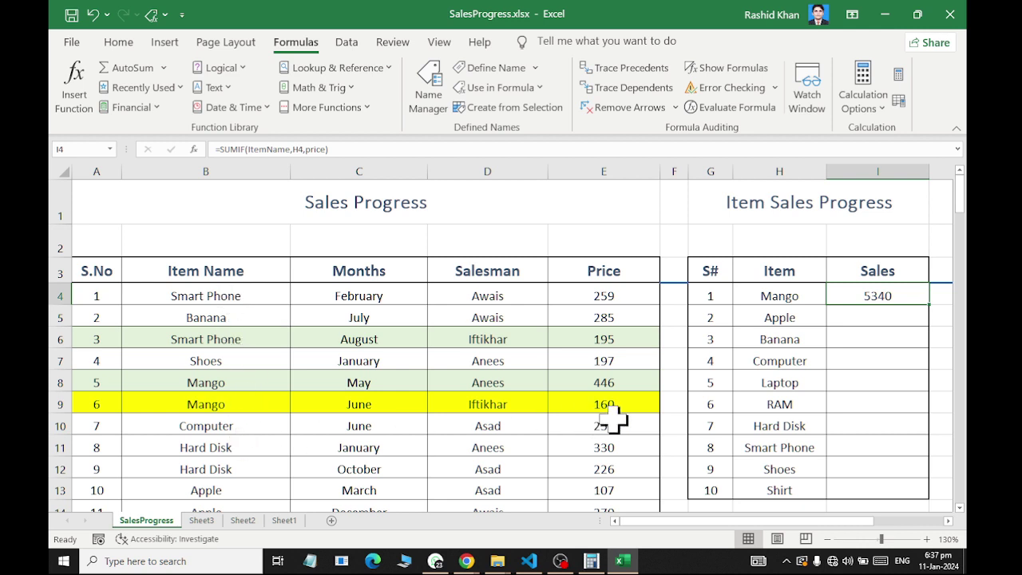
Copy I4's SUMIF down to I13 for all ten items, then select January's cell M4.
{"action": "double_click", "coordinate": [929, 304]}
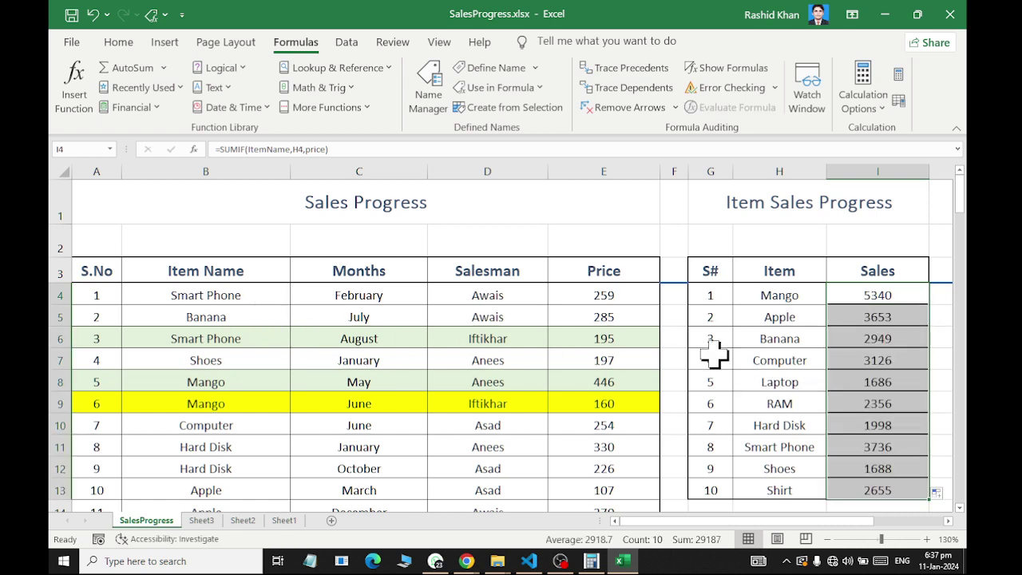
{"action": "scroll", "coordinate": [839, 346], "scroll_direction": "down", "scroll_amount": 1}
{"action": "scroll", "coordinate": [844, 375], "scroll_direction": "down", "scroll_amount": 2}
{"action": "scroll", "coordinate": [878, 380], "scroll_direction": "up", "scroll_amount": 3}
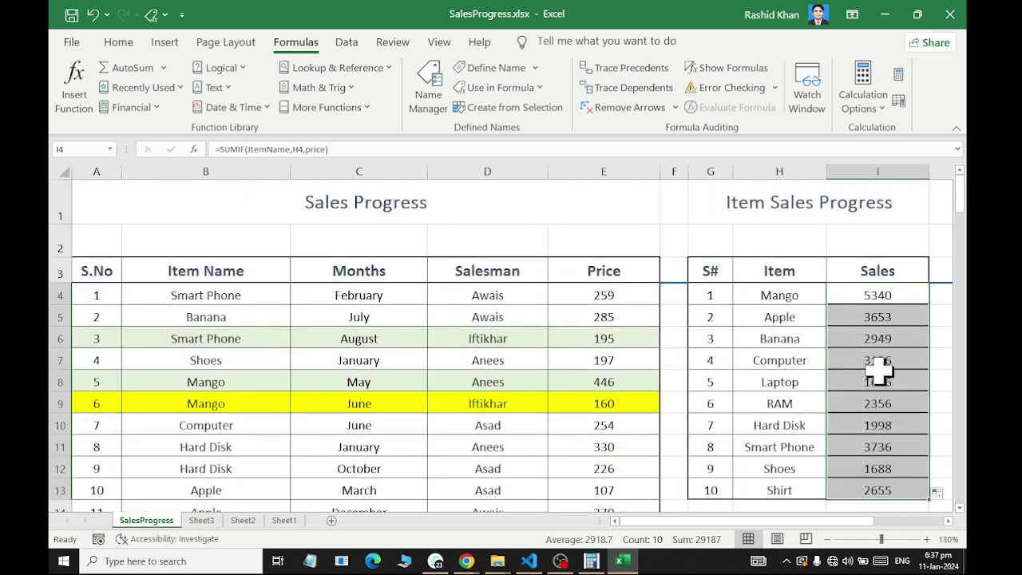
{"action": "left_click", "coordinate": [948, 520]}
{"action": "left_click", "coordinate": [947, 520]}
{"action": "left_click", "coordinate": [947, 523]}
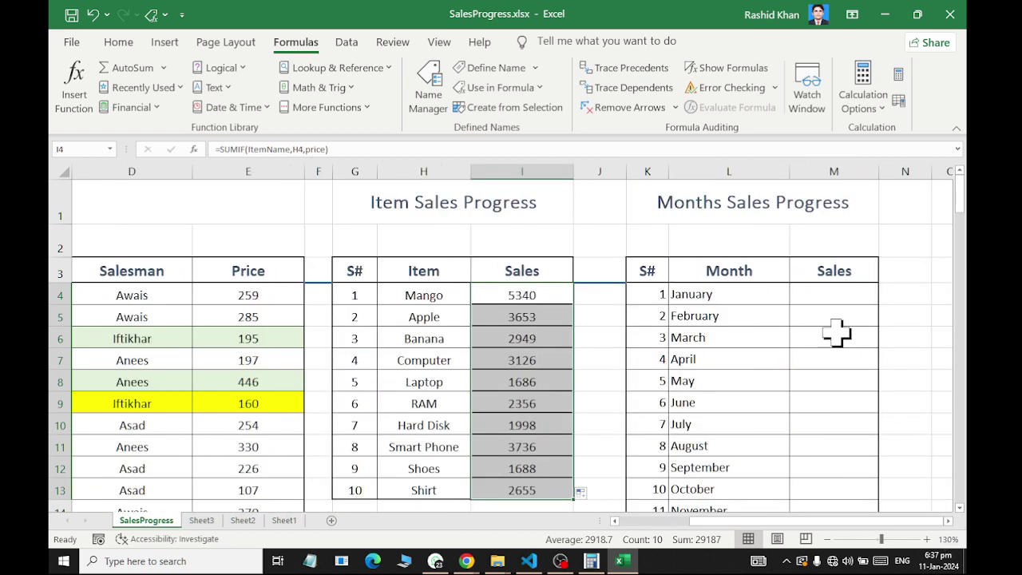
{"action": "left_click", "coordinate": [824, 295]}
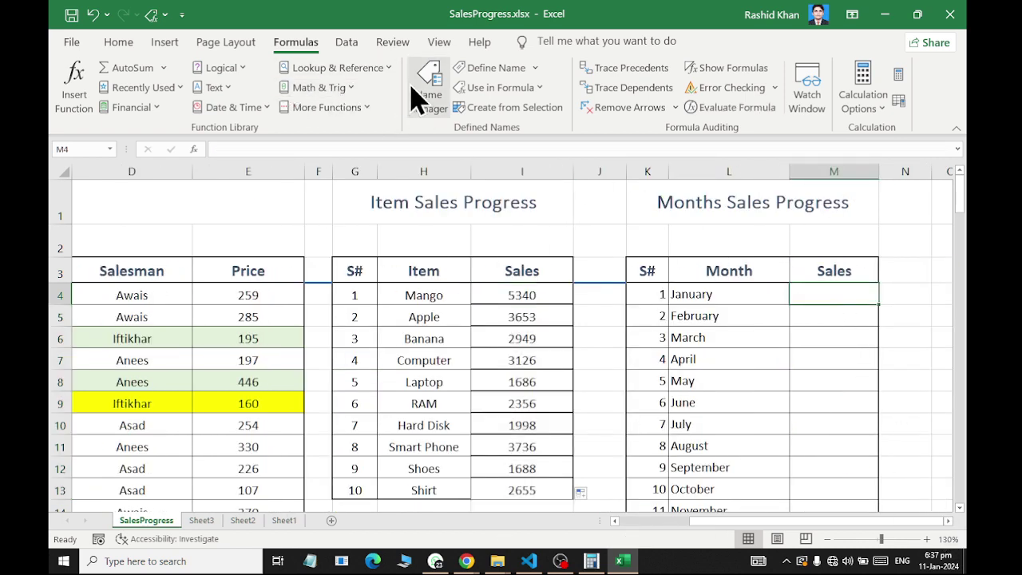
Insert a SUMIF in M4 from Recently Used, with the mmonths range.
{"action": "left_click", "coordinate": [324, 87]}
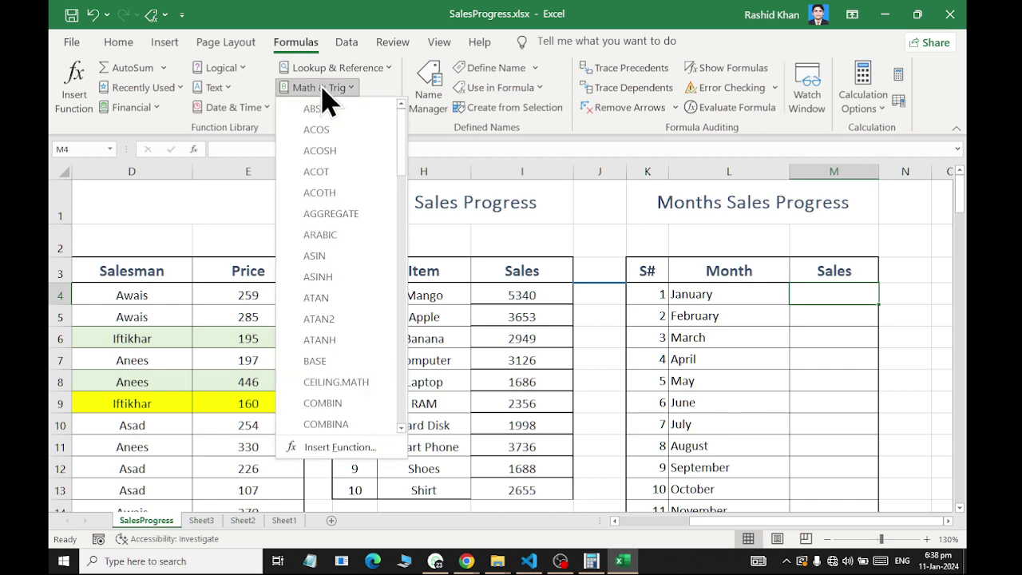
{"action": "left_click", "coordinate": [323, 87]}
{"action": "left_click", "coordinate": [160, 88]}
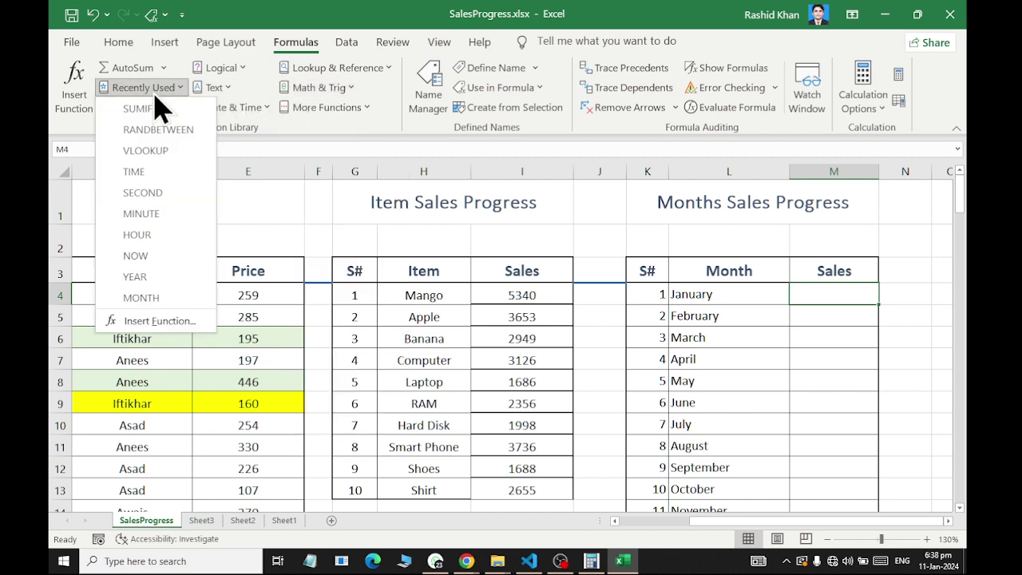
{"action": "left_click", "coordinate": [159, 110]}
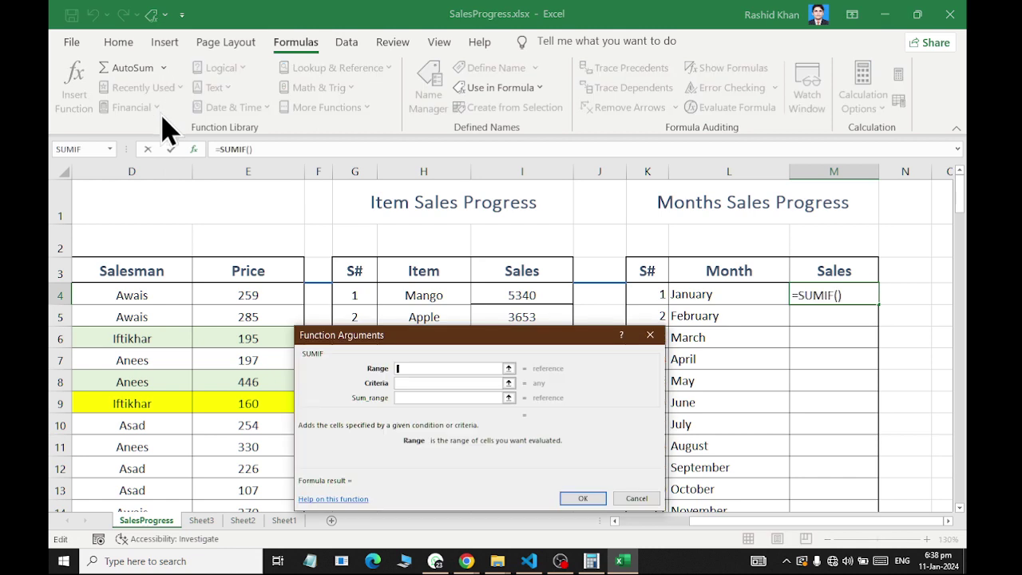
{"action": "left_click", "coordinate": [501, 88]}
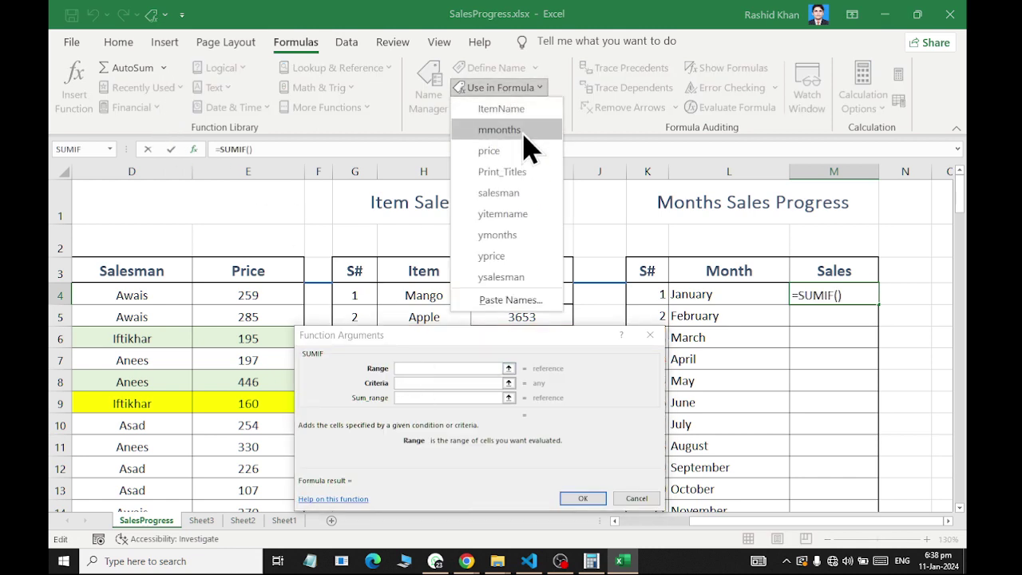
{"action": "left_click", "coordinate": [527, 136]}
Set criteria L4 and sum range price, committing =SUMIF(mmonths,L4,price) showing 1685.
{"action": "left_click", "coordinate": [453, 383]}
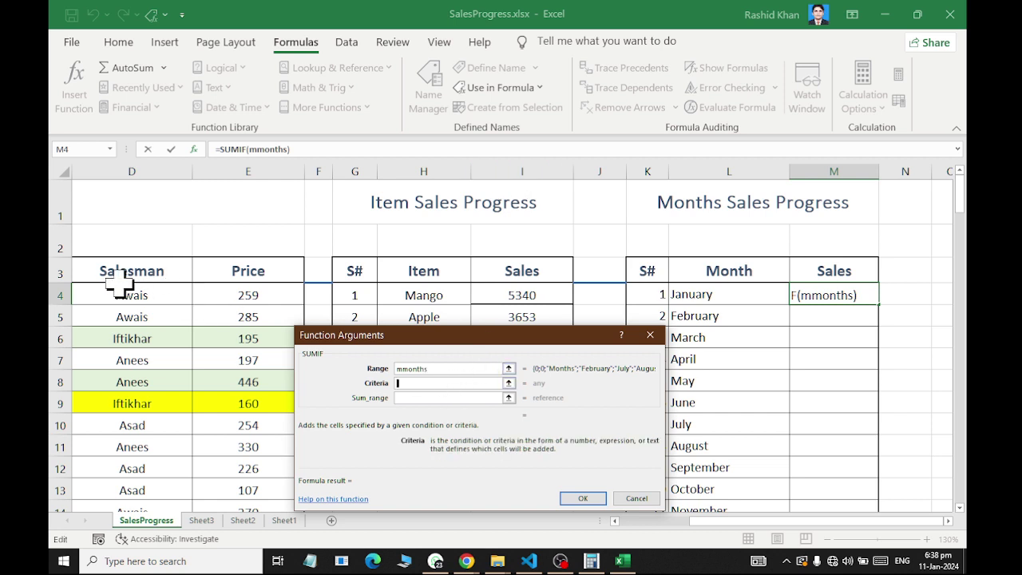
{"action": "left_click", "coordinate": [666, 520]}
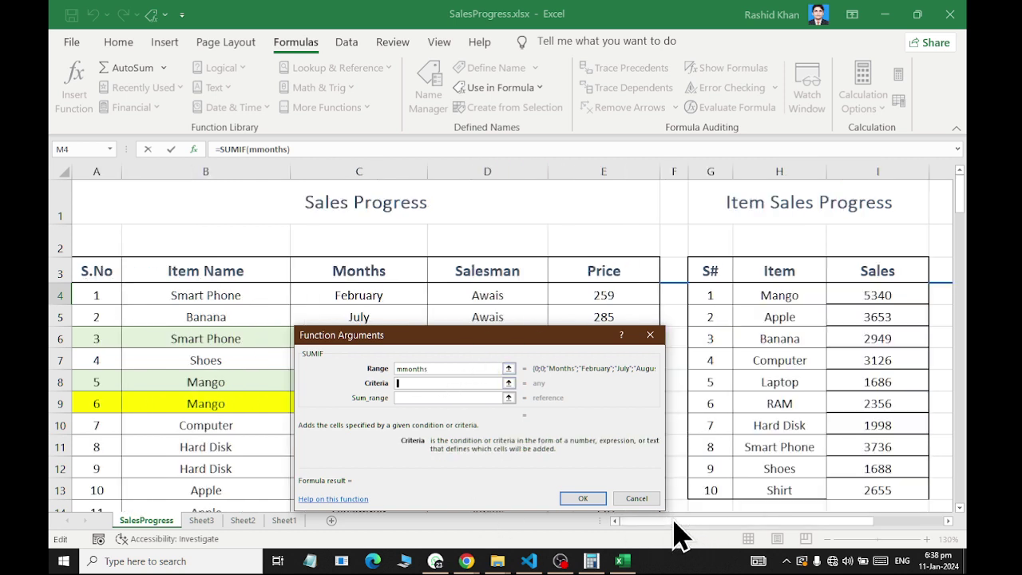
{"action": "left_click", "coordinate": [461, 383]}
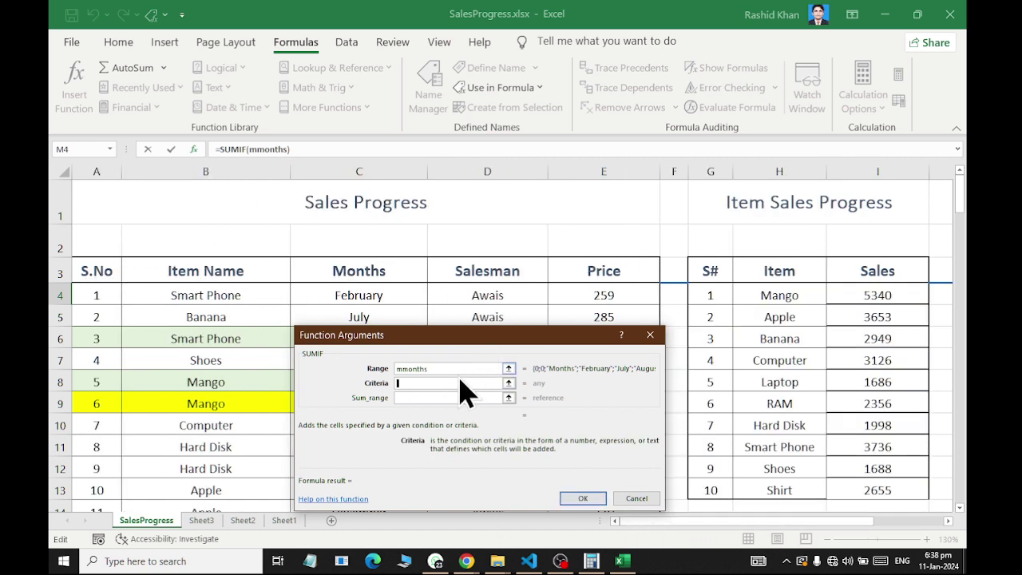
{"action": "left_click_drag", "start_coordinate": [814, 520], "coordinate": [886, 521]}
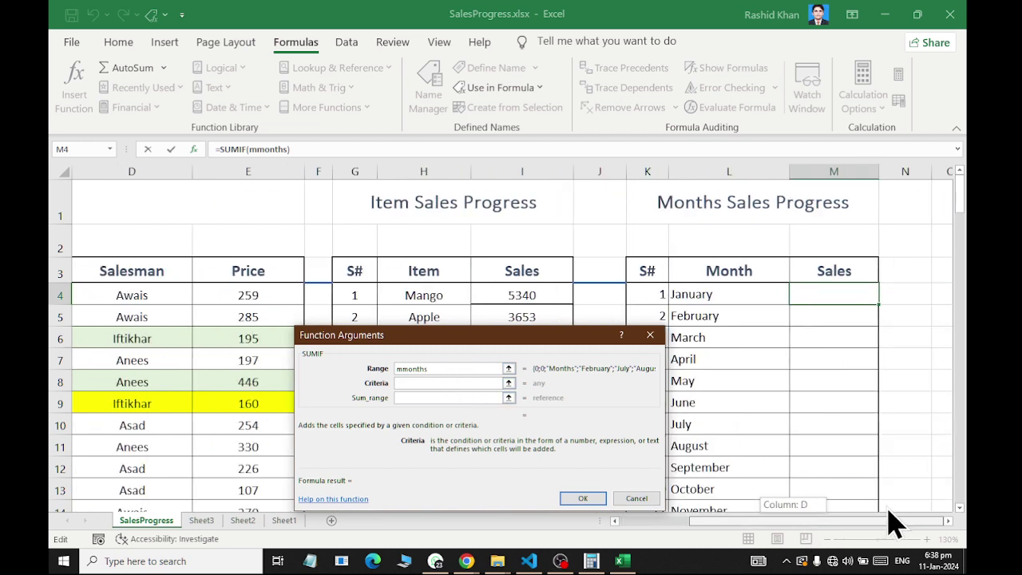
{"action": "left_click", "coordinate": [692, 297]}
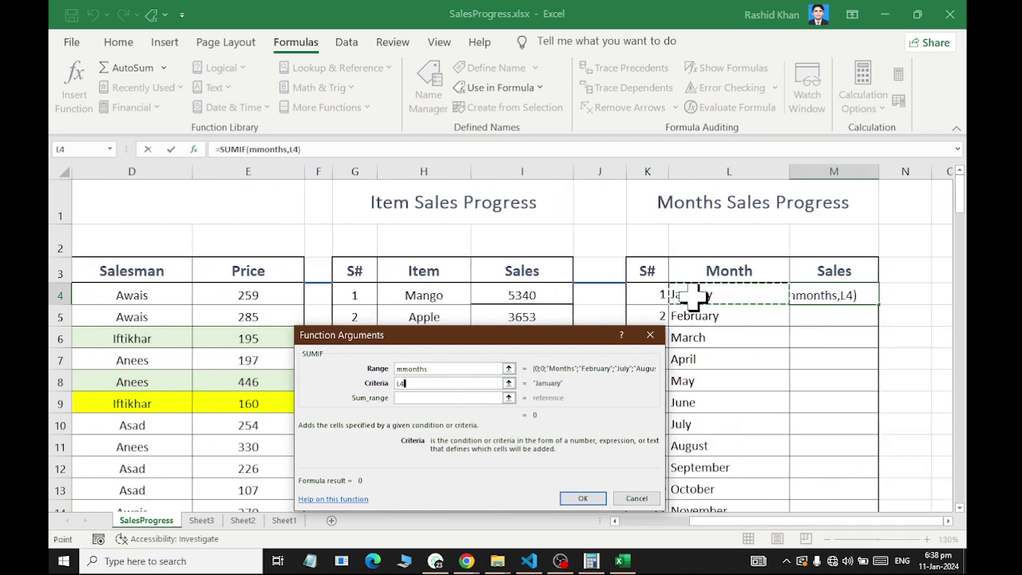
{"action": "left_click", "coordinate": [438, 397]}
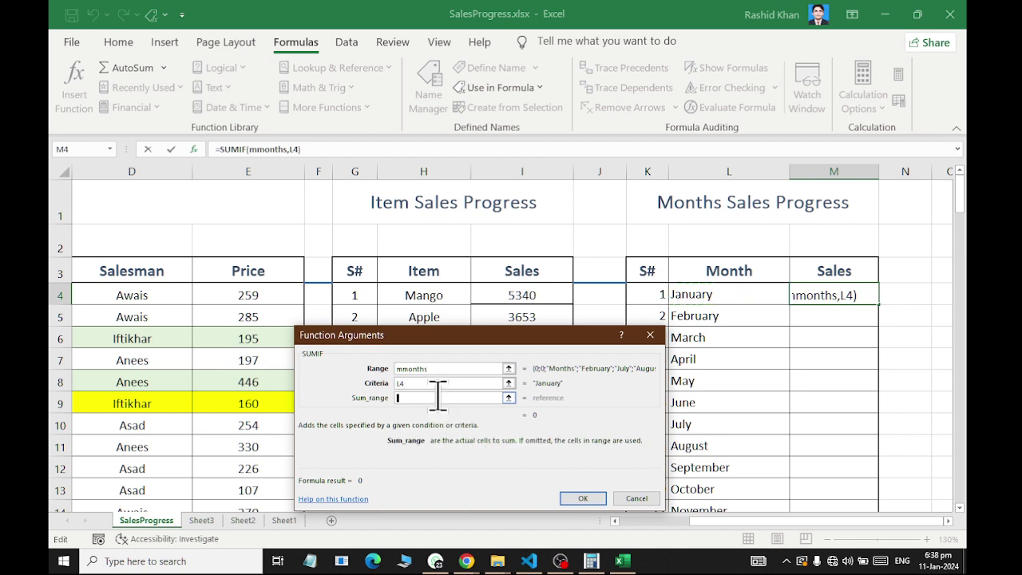
{"action": "left_click", "coordinate": [500, 87]}
{"action": "left_click", "coordinate": [521, 149]}
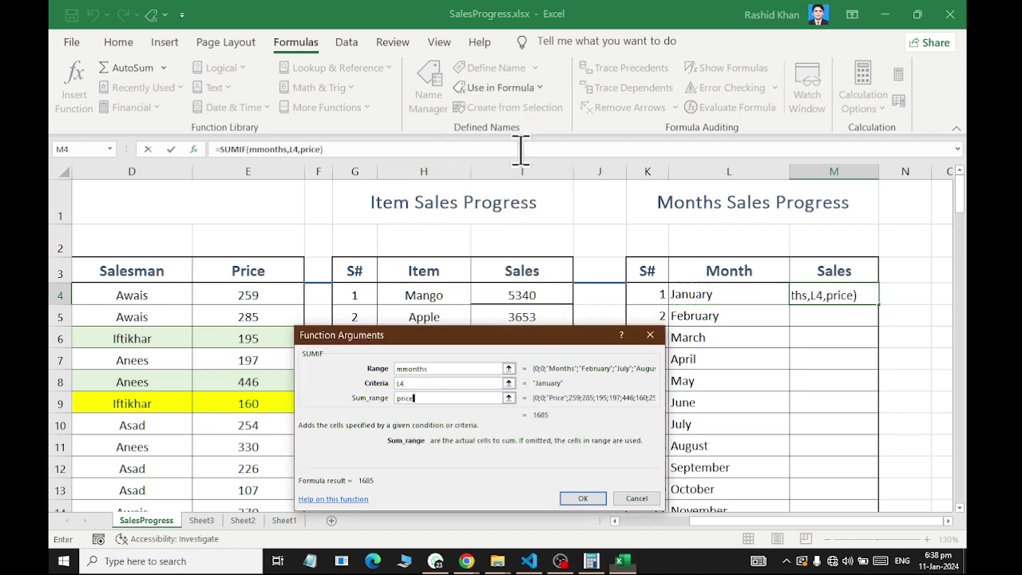
{"action": "left_click", "coordinate": [580, 499]}
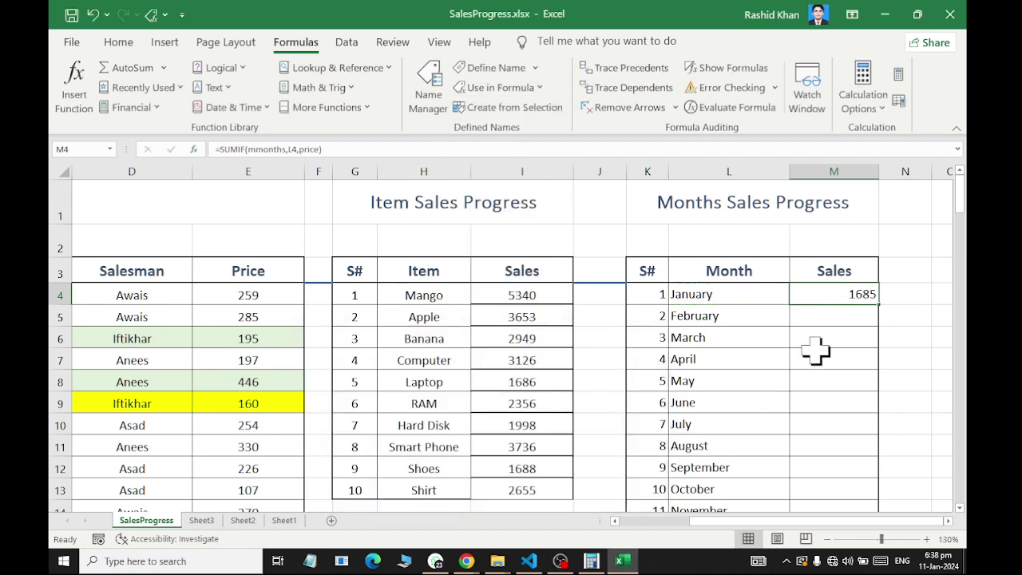
Fill M4's SUMIF down to M15 for February through December, then select I21.
{"action": "double_click", "coordinate": [879, 305]}
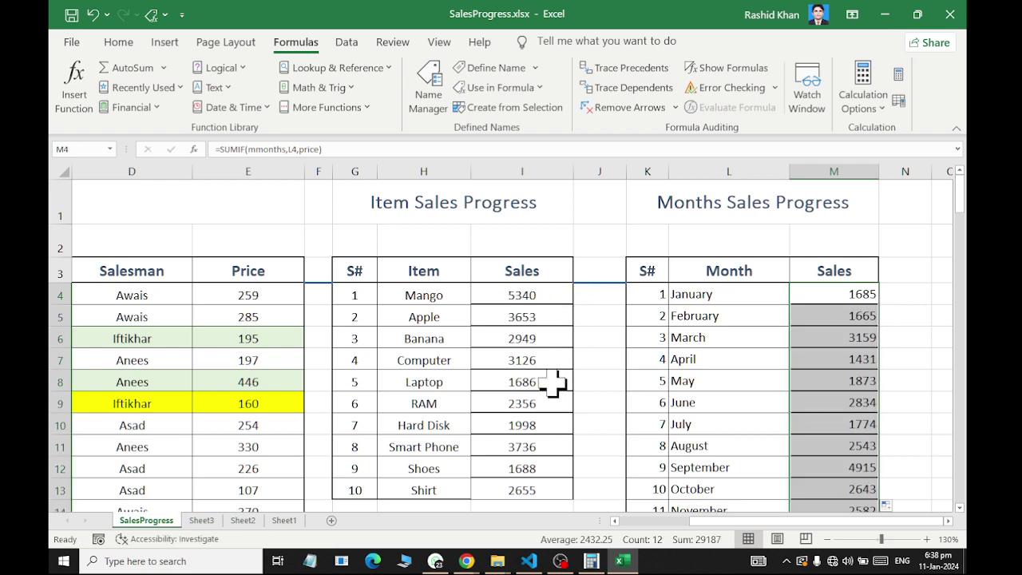
{"action": "scroll", "coordinate": [587, 303], "scroll_direction": "down", "scroll_amount": 2}
{"action": "scroll", "coordinate": [589, 326], "scroll_direction": "down", "scroll_amount": 2}
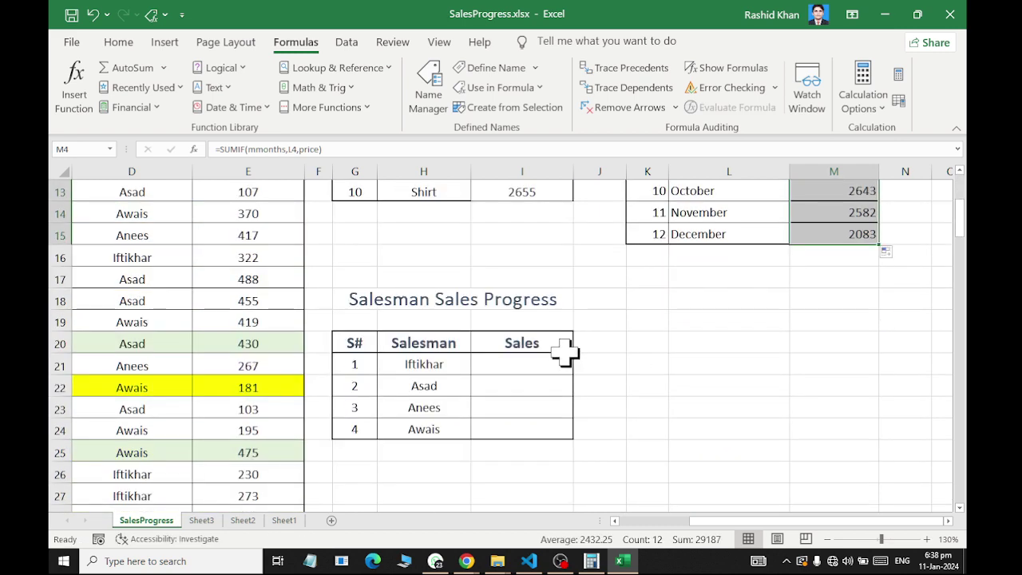
{"action": "left_click", "coordinate": [527, 364]}
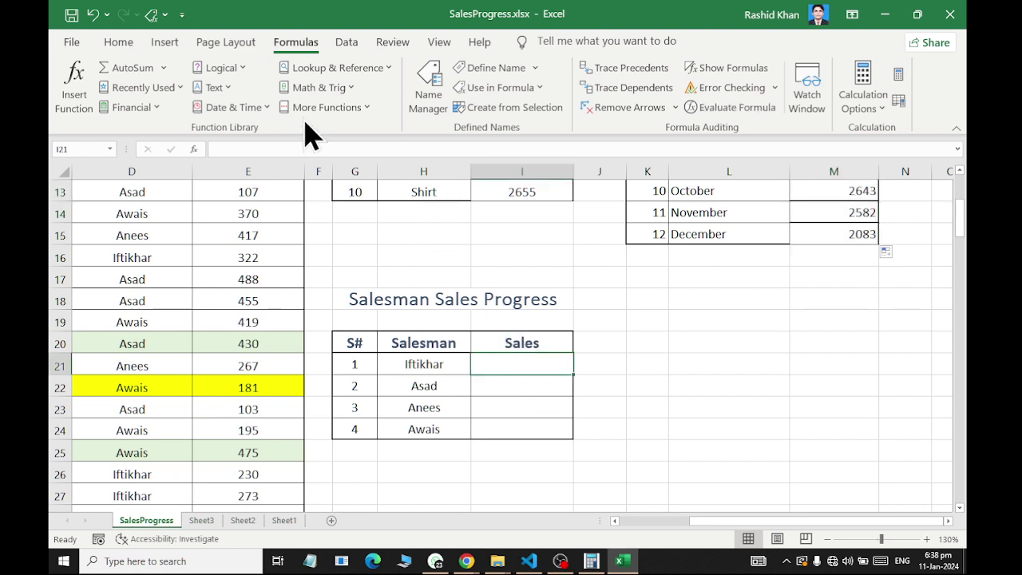
Start a SUMIF in I21 with the salesman named range as its range.
{"action": "left_click", "coordinate": [118, 87]}
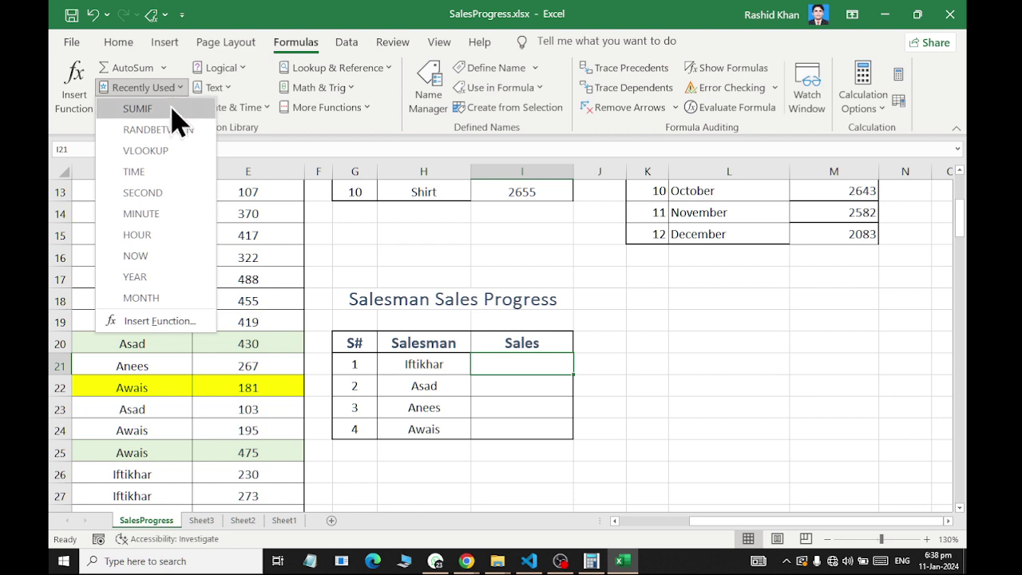
{"action": "left_click", "coordinate": [160, 109]}
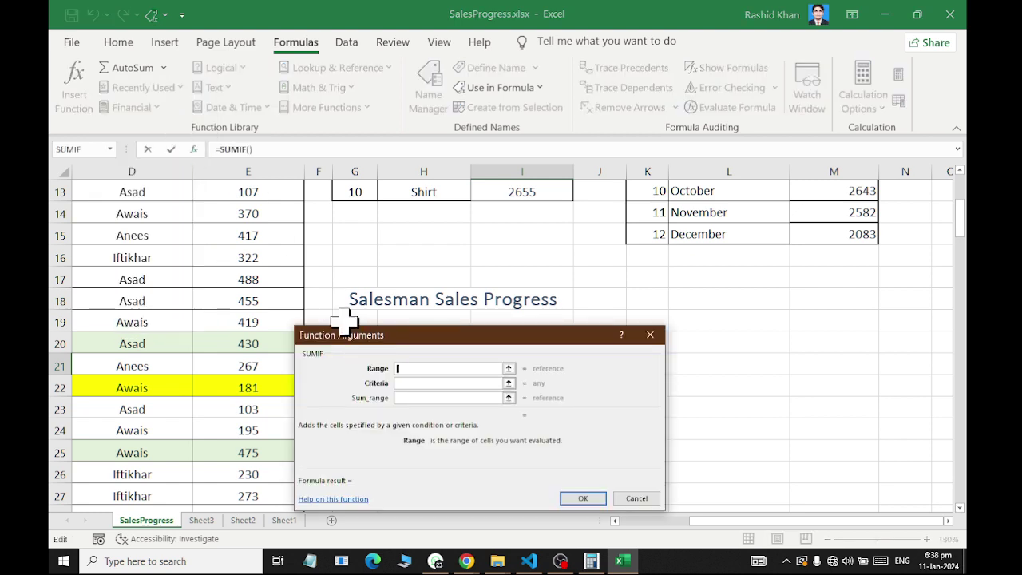
{"action": "left_click", "coordinate": [514, 87]}
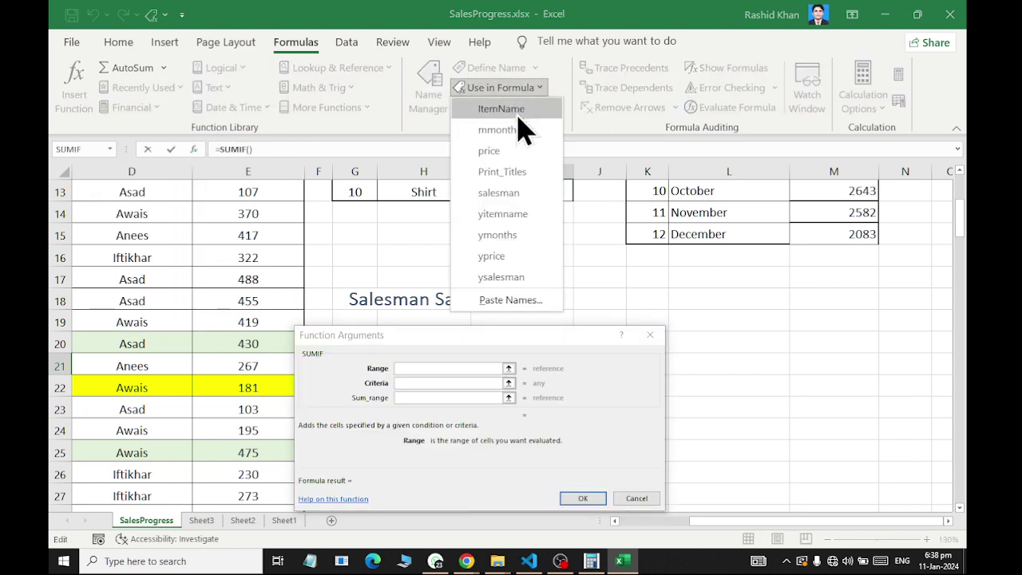
{"action": "left_click", "coordinate": [527, 193]}
Set criteria H21 and sum range price, then fill down to I24 for all four salesmen.
{"action": "left_click", "coordinate": [465, 382]}
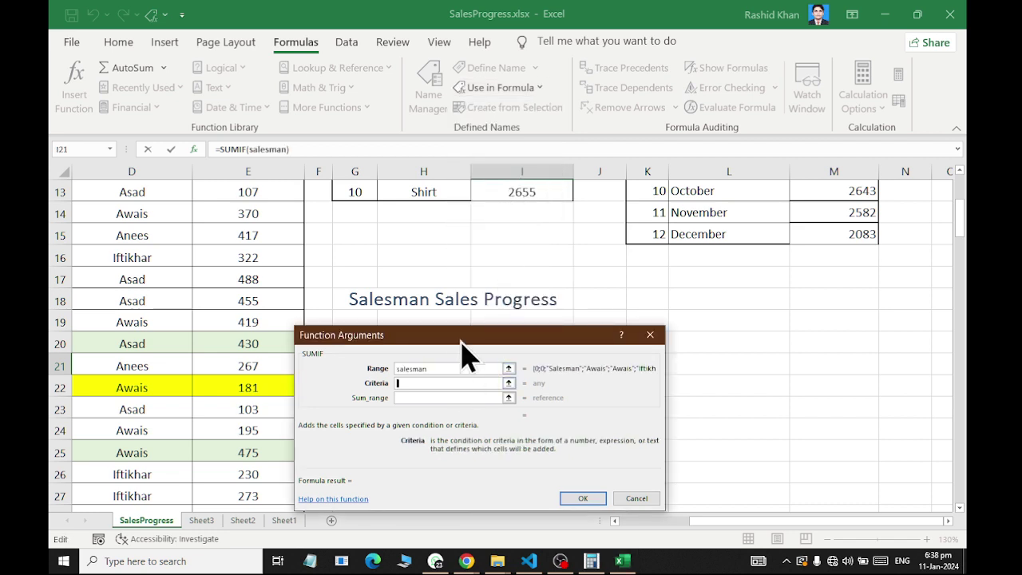
{"action": "left_click_drag", "start_coordinate": [465, 354], "coordinate": [606, 177]}
{"action": "left_click", "coordinate": [423, 360]}
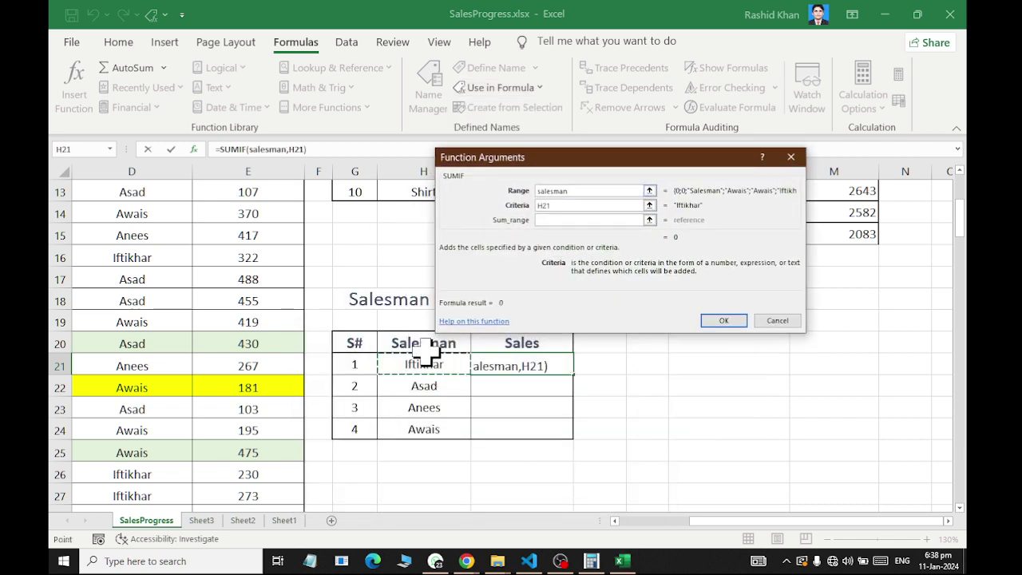
{"action": "left_click", "coordinate": [573, 219]}
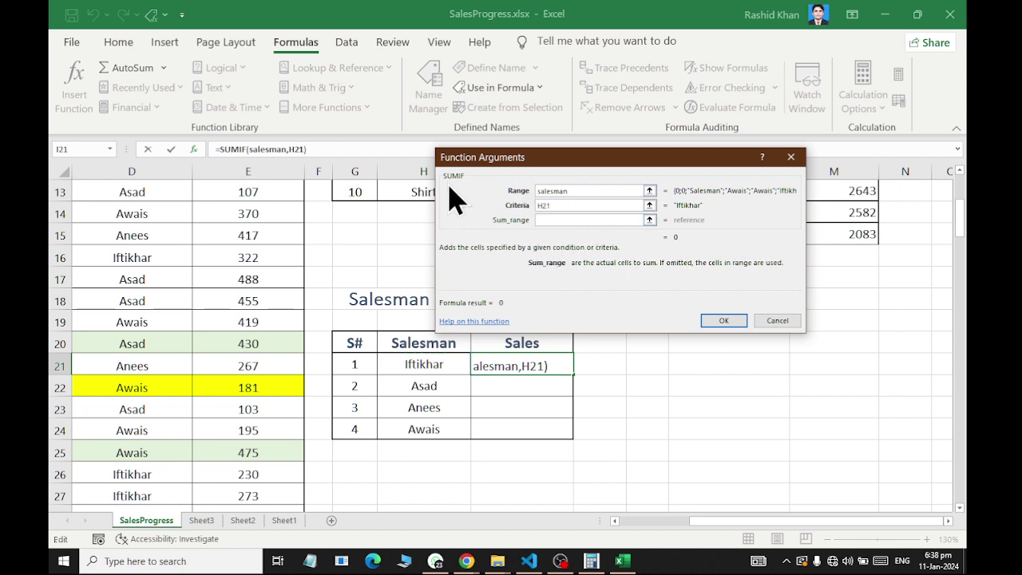
{"action": "left_click", "coordinate": [499, 88]}
{"action": "left_click", "coordinate": [488, 150]}
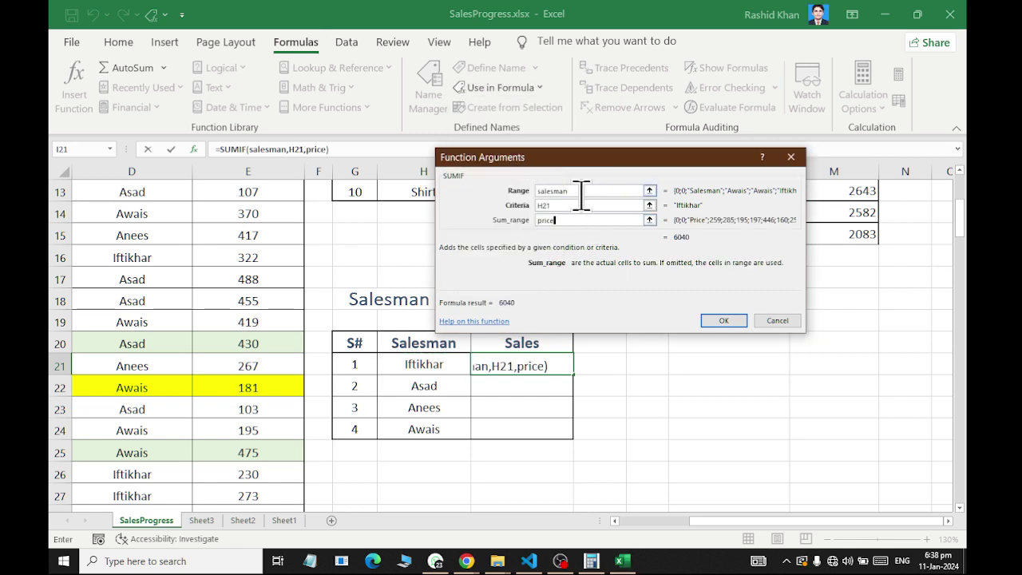
{"action": "left_click", "coordinate": [722, 320]}
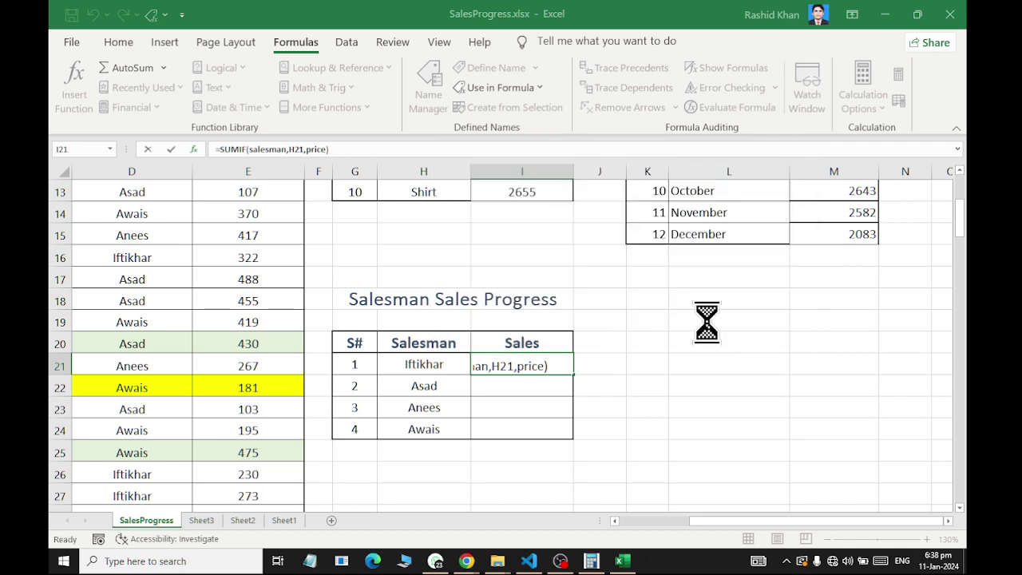
{"action": "double_click", "coordinate": [573, 374]}
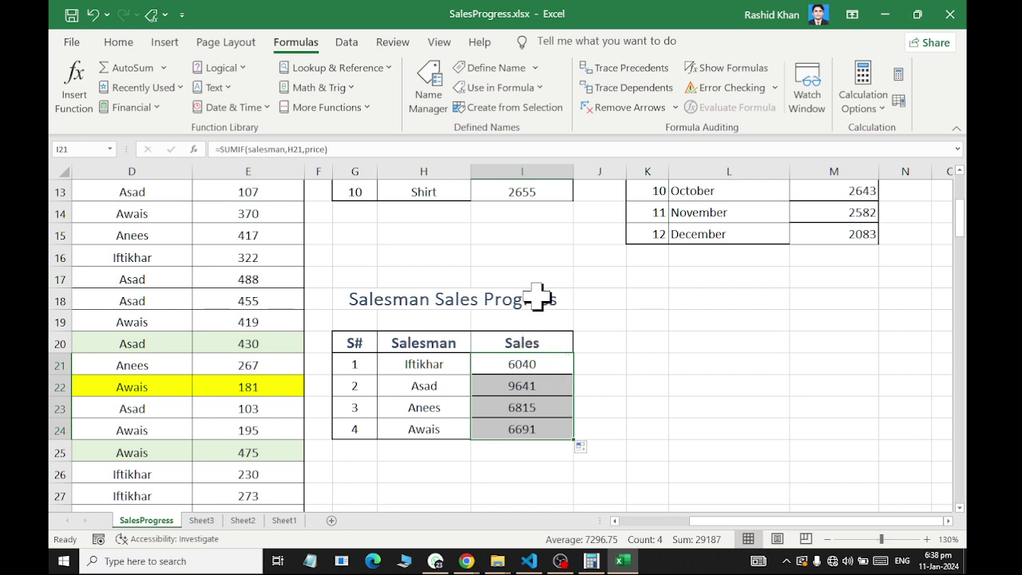
AutoSum the item, month and salesman totals in I15, M17 and I26, each 29187.
{"action": "left_click", "coordinate": [517, 232]}
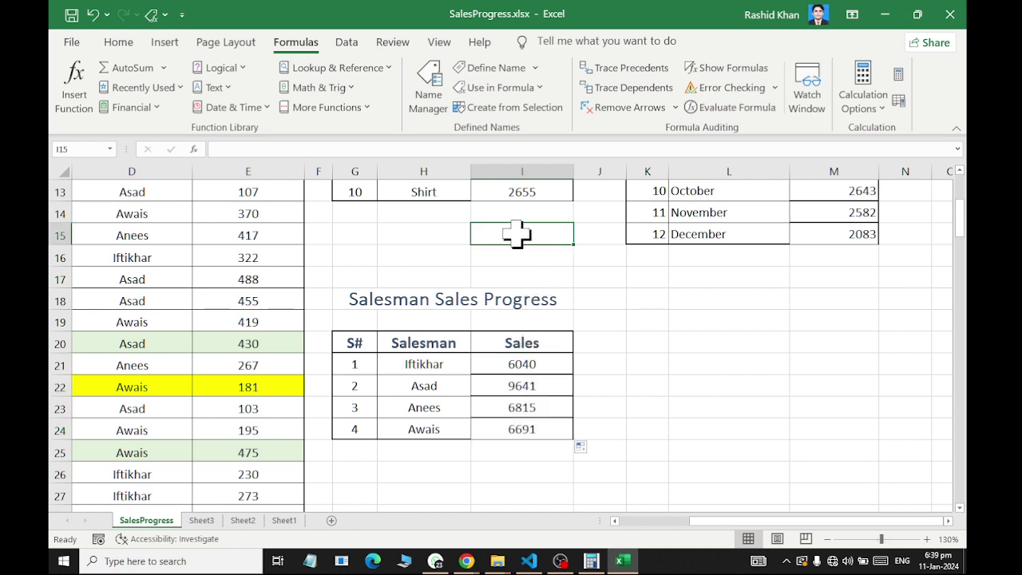
{"action": "left_click", "coordinate": [125, 67]}
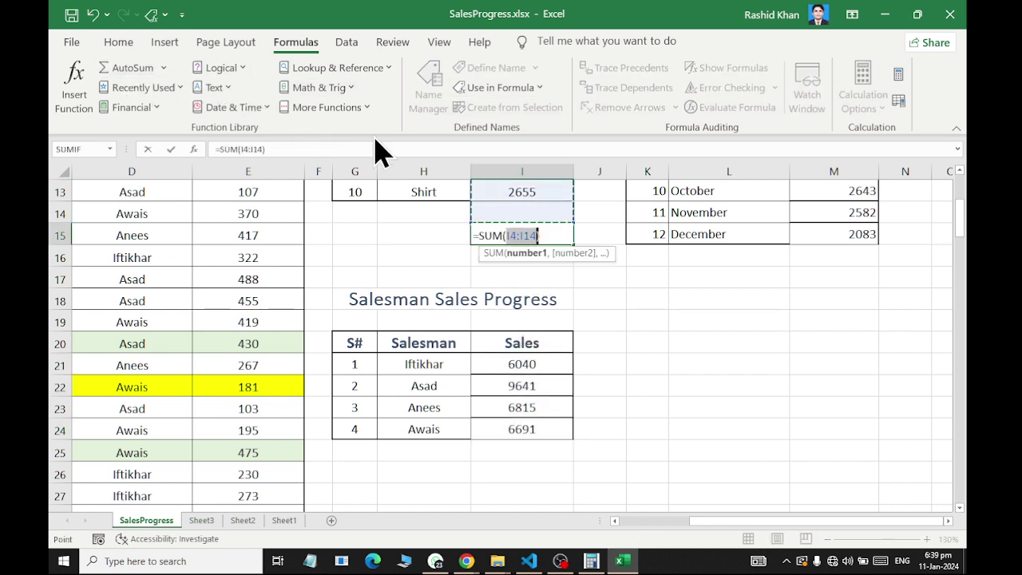
{"action": "key", "text": "Return"}
{"action": "left_click", "coordinate": [838, 275]}
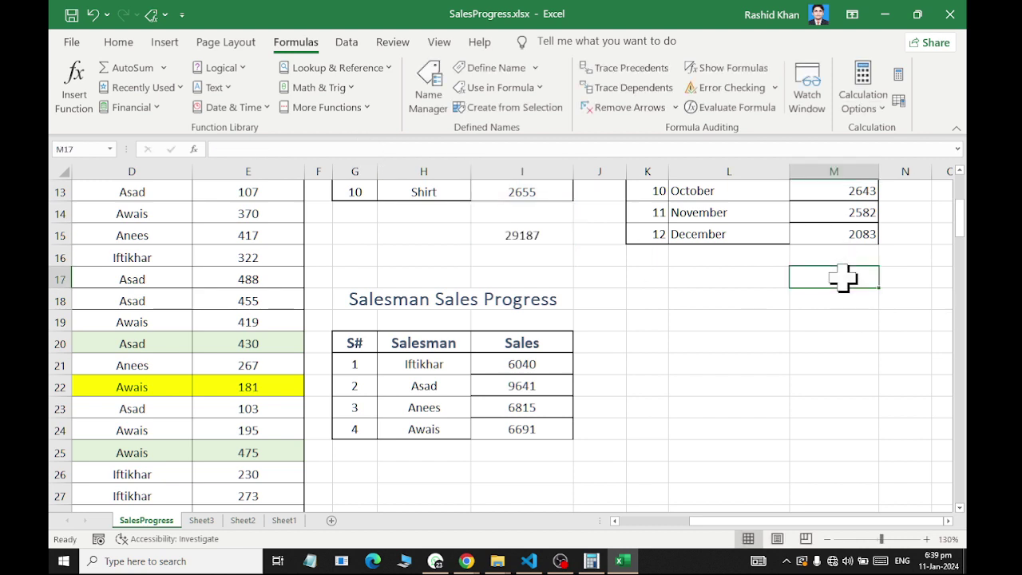
{"action": "left_click", "coordinate": [132, 68]}
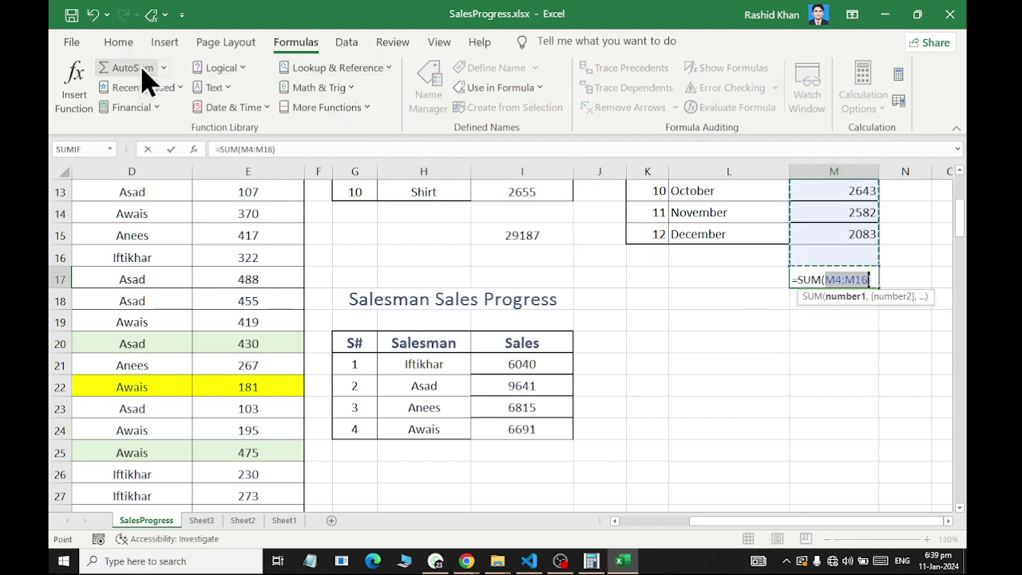
{"action": "key", "text": "Return"}
{"action": "left_click", "coordinate": [525, 469]}
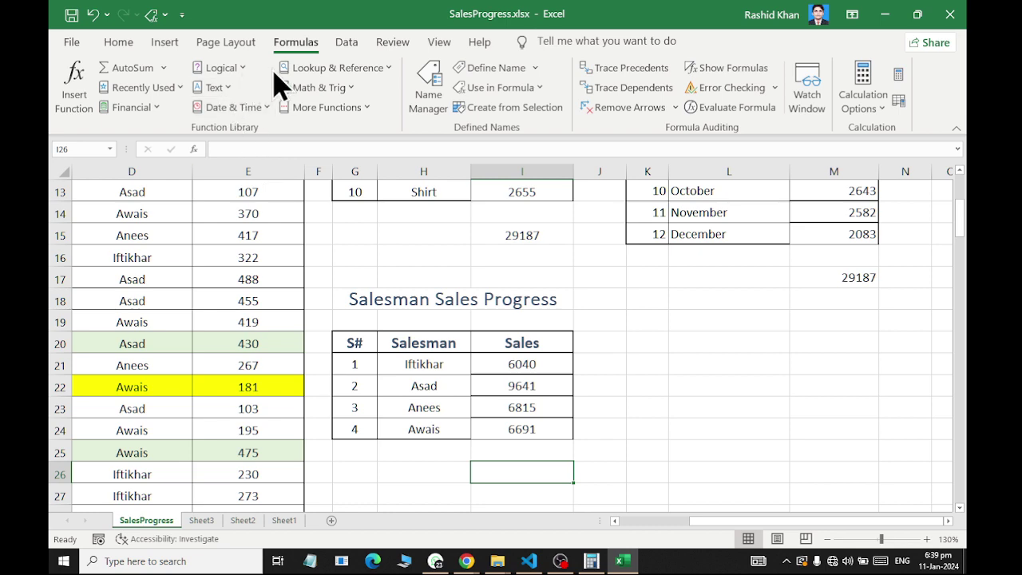
{"action": "left_click", "coordinate": [127, 69]}
{"action": "key", "text": "Return"}
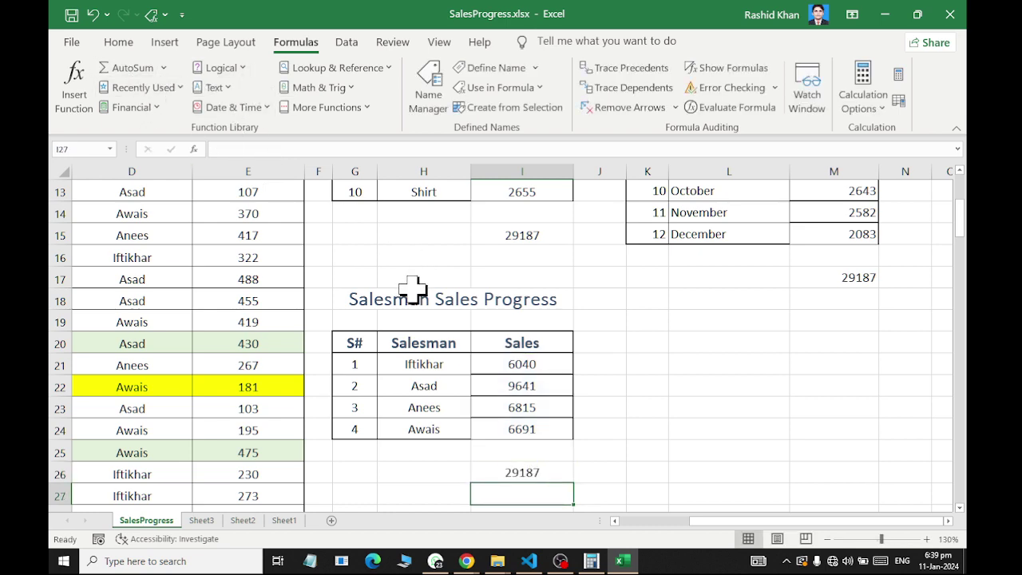
AutoSum the whole Price column in E107, giving =SUM(E4:E106) of 29187.
{"action": "scroll", "coordinate": [330, 402], "scroll_direction": "down", "scroll_amount": 8}
{"action": "scroll", "coordinate": [304, 406], "scroll_direction": "down", "scroll_amount": 6}
{"action": "scroll", "coordinate": [296, 411], "scroll_direction": "down", "scroll_amount": 7}
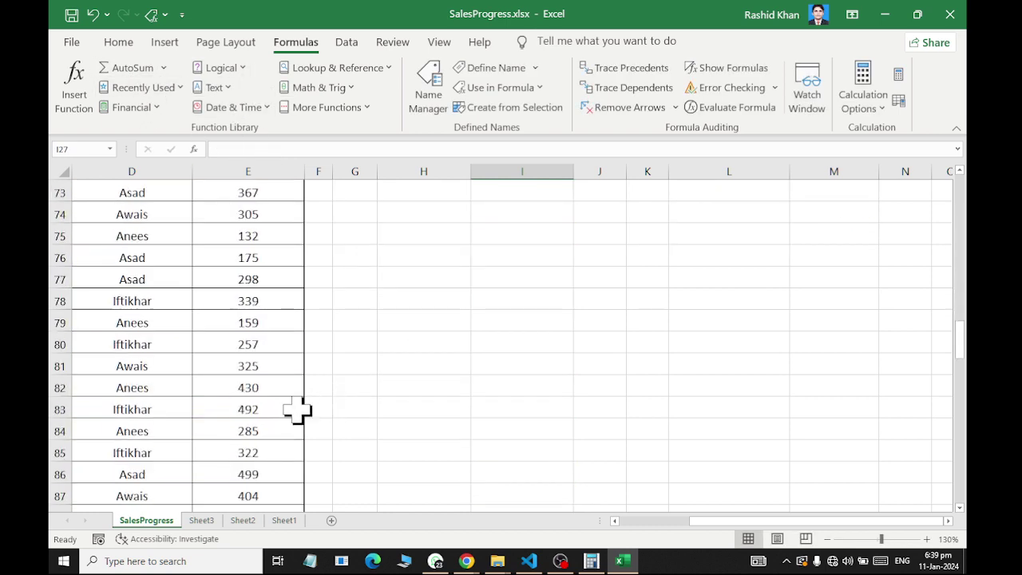
{"action": "scroll", "coordinate": [289, 405], "scroll_direction": "down", "scroll_amount": 6}
{"action": "scroll", "coordinate": [289, 405], "scroll_direction": "down", "scroll_amount": 1}
{"action": "left_click", "coordinate": [263, 407]}
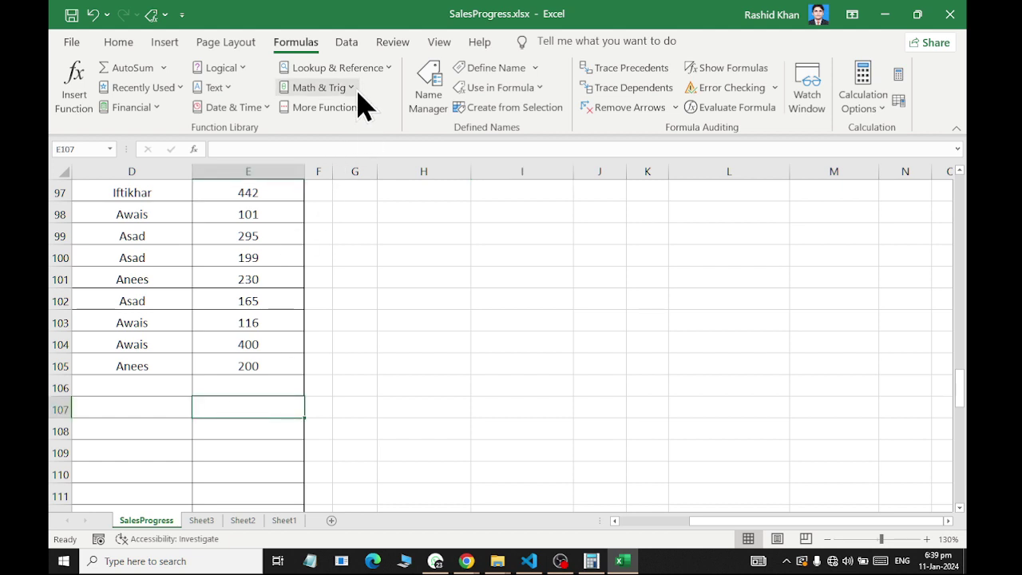
{"action": "left_click", "coordinate": [127, 68]}
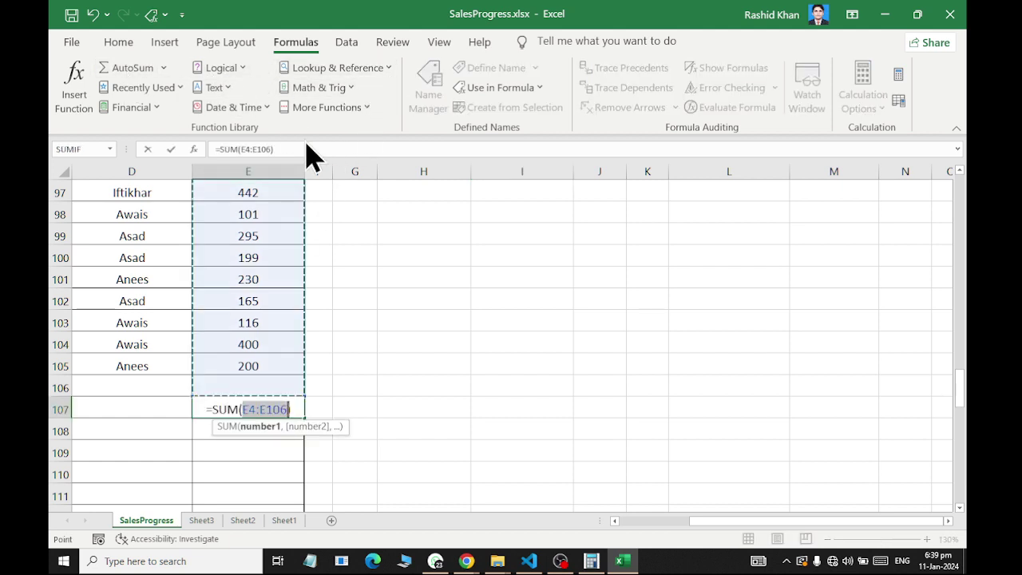
{"action": "key", "text": "Return"}
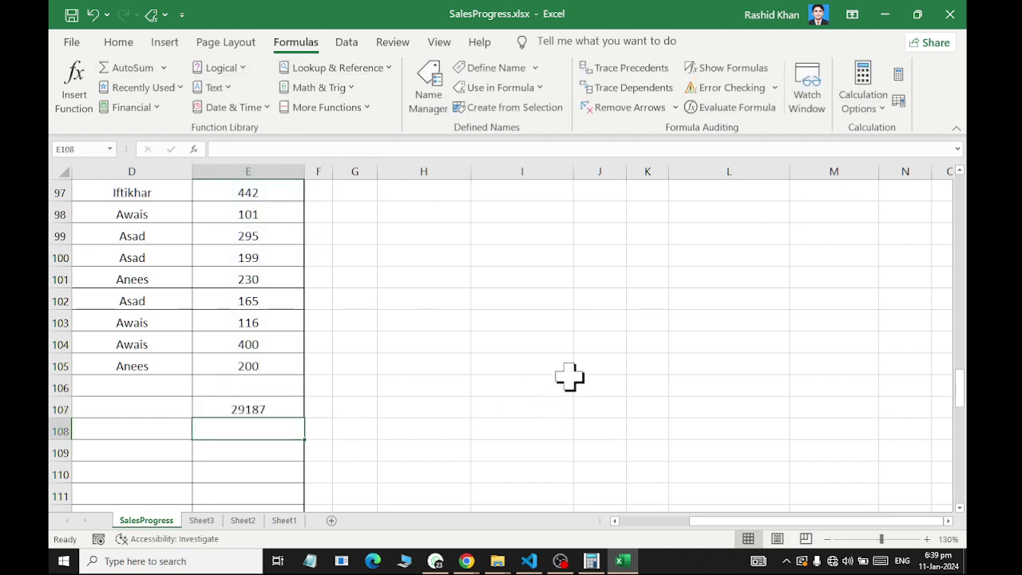
Undo the most recent check total with Ctrl+Z.
{"action": "scroll", "coordinate": [569, 377], "scroll_direction": "up", "scroll_amount": 5}
{"action": "scroll", "coordinate": [579, 360], "scroll_direction": "up", "scroll_amount": 15}
{"action": "scroll", "coordinate": [583, 356], "scroll_direction": "up", "scroll_amount": 9}
{"action": "scroll", "coordinate": [583, 346], "scroll_direction": "up", "scroll_amount": 3}
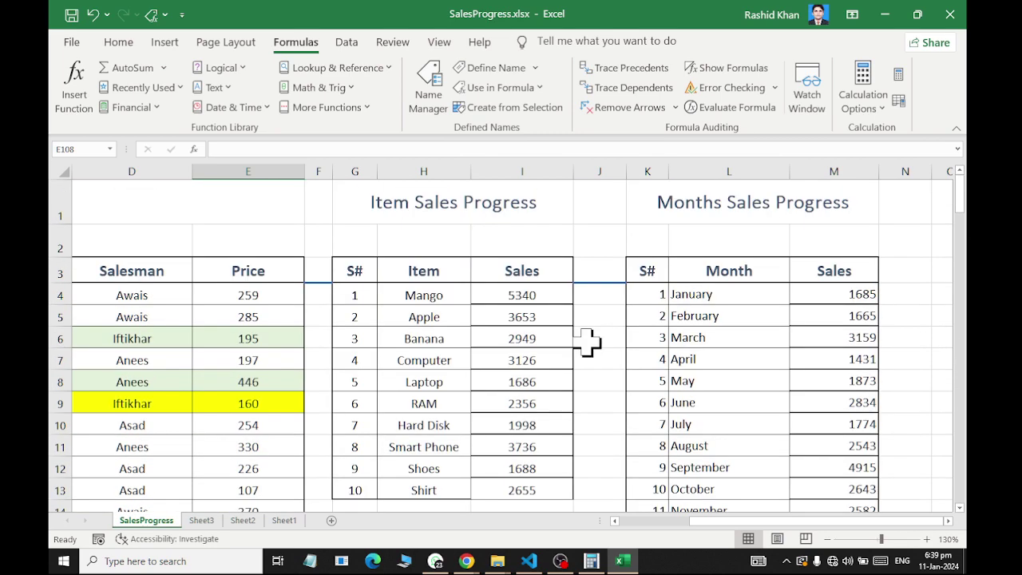
{"action": "scroll", "coordinate": [591, 343], "scroll_direction": "down", "scroll_amount": 3}
{"action": "key", "text": "ctrl+z"}
Undo the last 29187 check total and clear the selection.
{"action": "key", "text": "ctrl+z"}
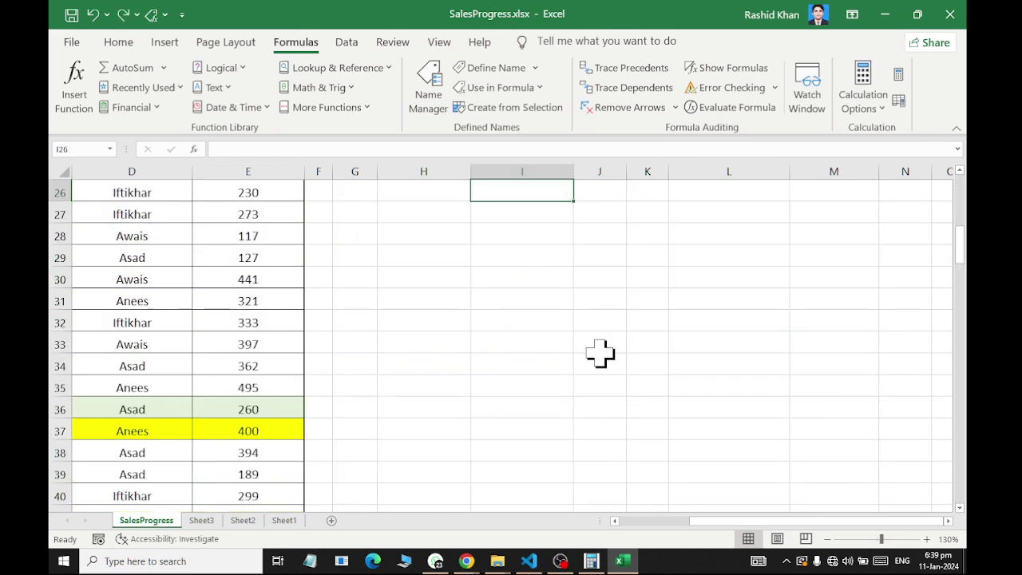
{"action": "key", "text": "ctrl+z"}
{"action": "key", "text": "ctrl+z"}
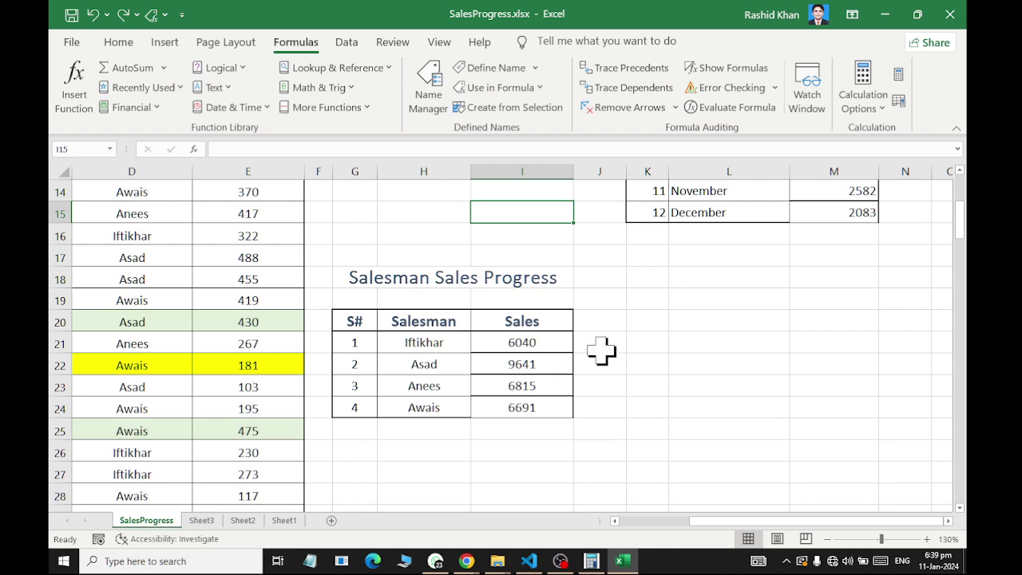
{"action": "left_click", "coordinate": [553, 254]}
{"action": "scroll", "coordinate": [445, 252], "scroll_direction": "down", "scroll_amount": 3}
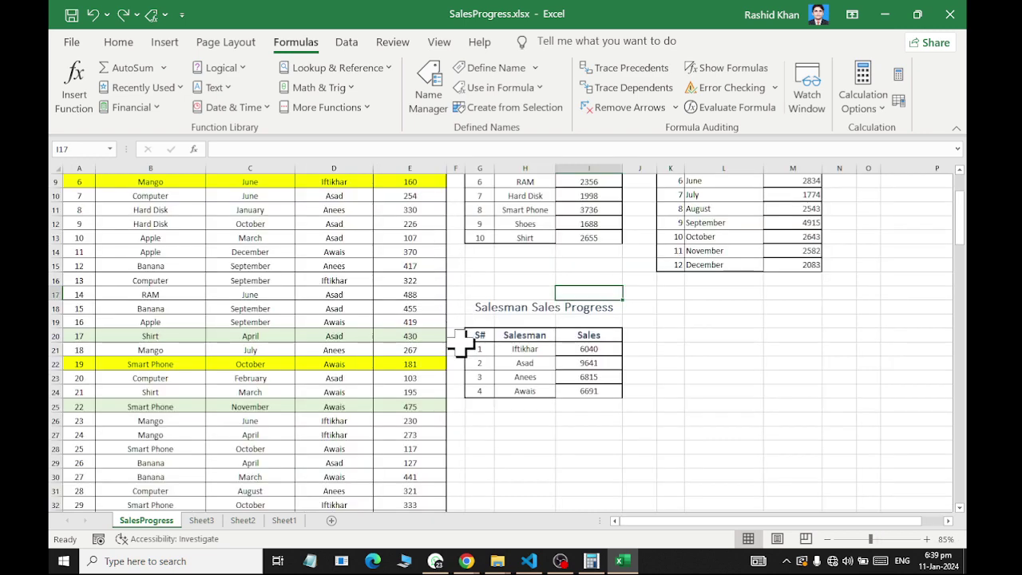
{"action": "scroll", "coordinate": [352, 343], "scroll_direction": "up", "scroll_amount": 2}
{"action": "left_click_drag", "start_coordinate": [354, 270], "coordinate": [50, 228]}
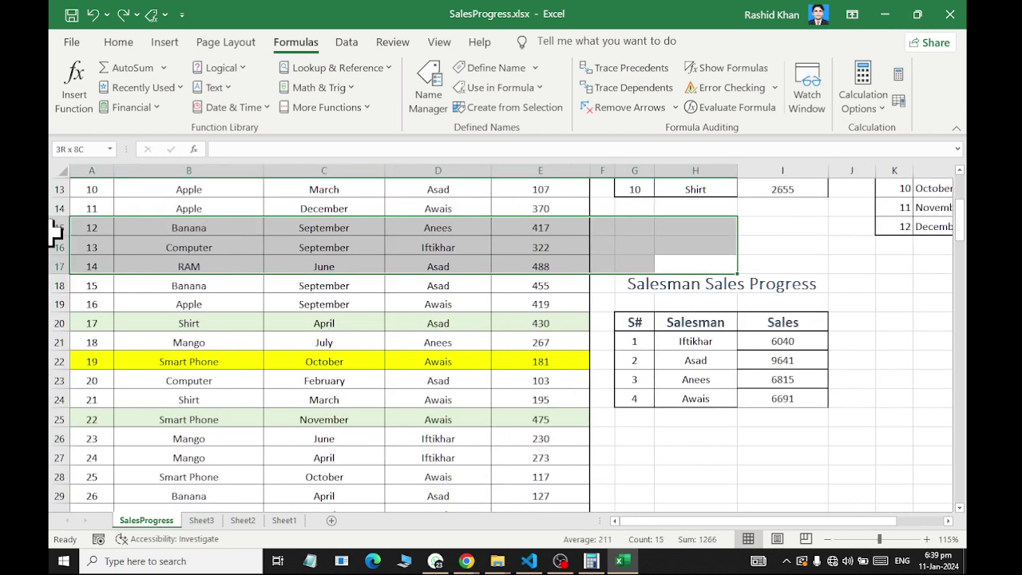
{"action": "scroll", "coordinate": [538, 269], "scroll_direction": "up", "scroll_amount": 3}
Inspect the SUMIF formulas behind the Mango total (I4) and January total (M4).
{"action": "left_click", "coordinate": [796, 279]}
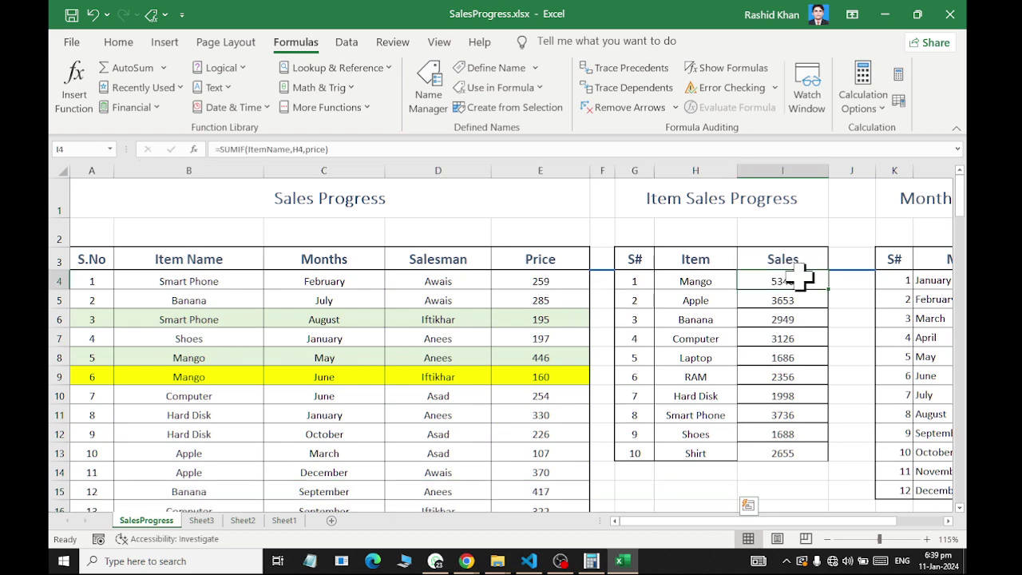
{"action": "scroll", "coordinate": [789, 359], "scroll_direction": "down", "scroll_amount": 1}
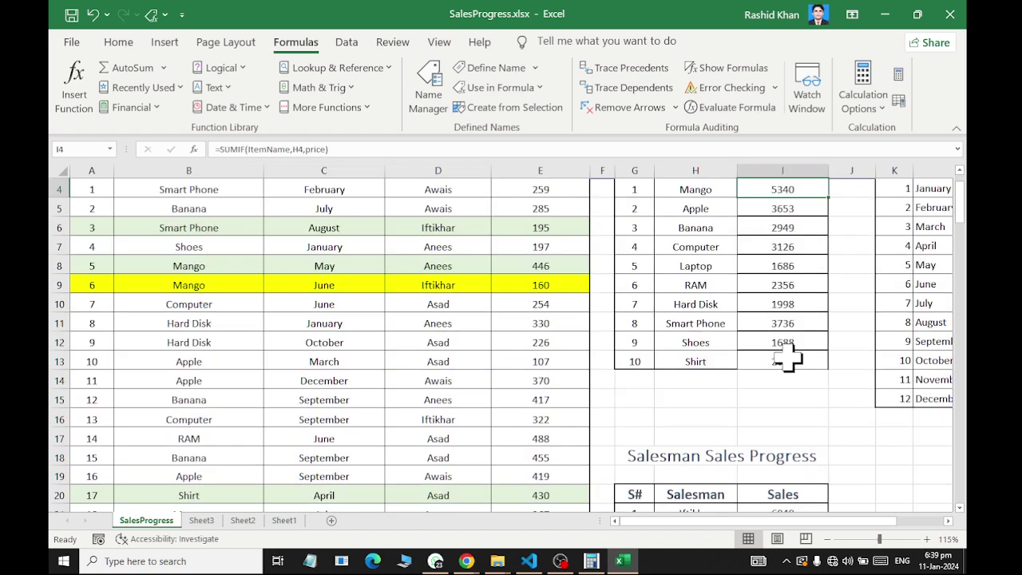
{"action": "left_click_drag", "start_coordinate": [822, 543], "coordinate": [900, 535]}
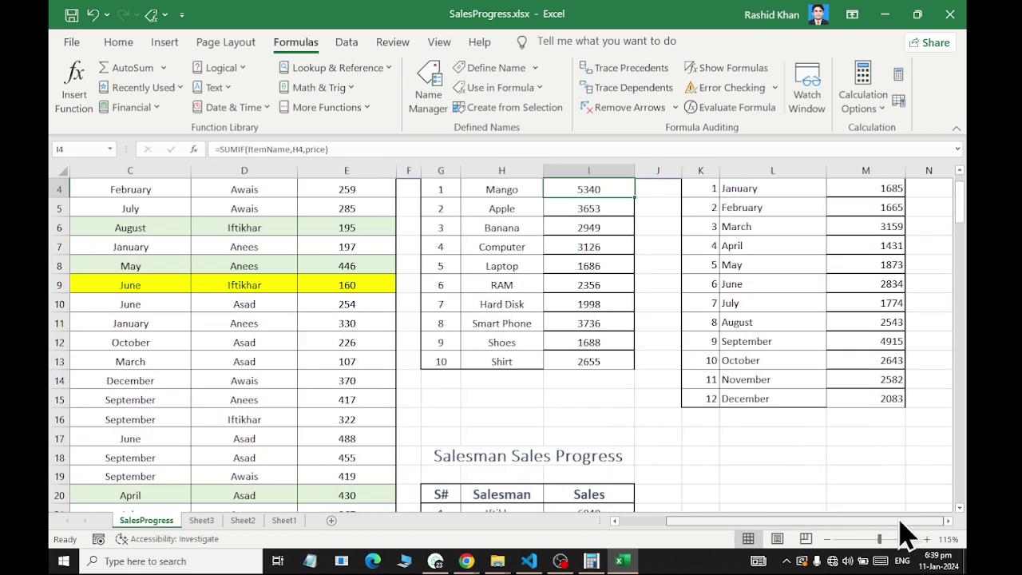
{"action": "scroll", "coordinate": [871, 381], "scroll_direction": "up", "scroll_amount": 1}
{"action": "left_click", "coordinate": [871, 278]}
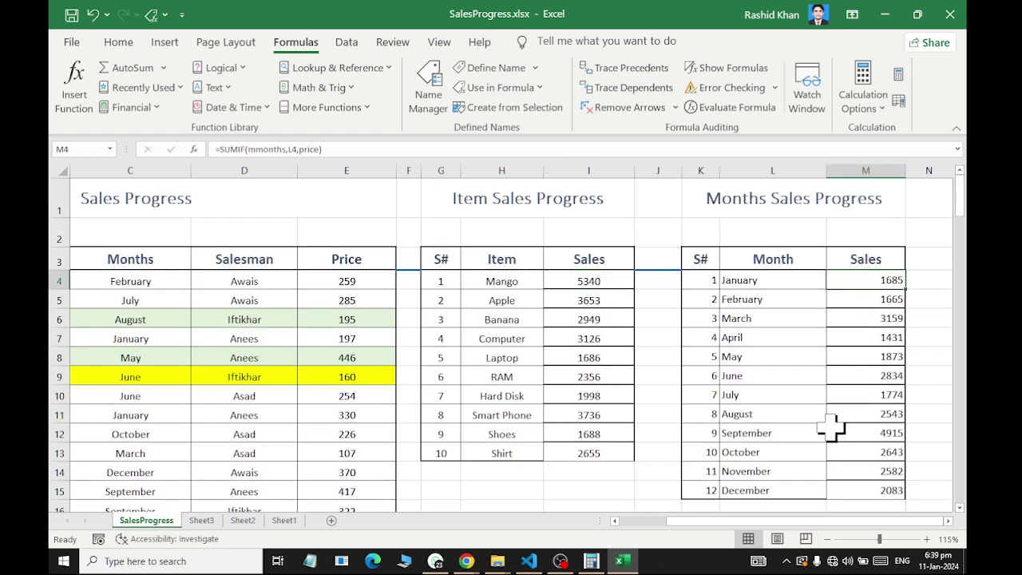
Scroll to the end of the sales list and select the empty rows after sale 102.
{"action": "scroll", "coordinate": [826, 427], "scroll_direction": "down", "scroll_amount": 2}
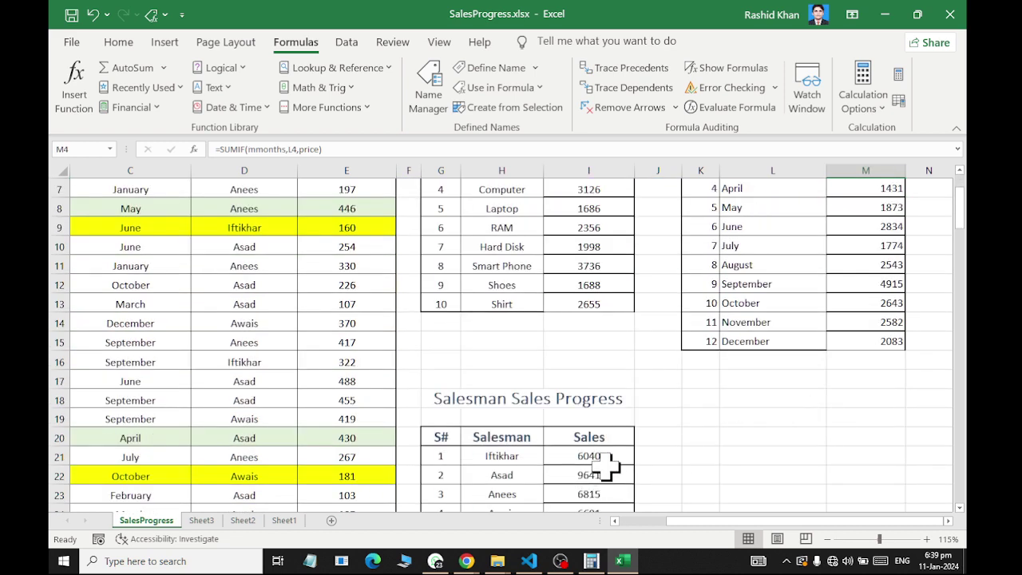
{"action": "scroll", "coordinate": [634, 454], "scroll_direction": "down", "scroll_amount": 3}
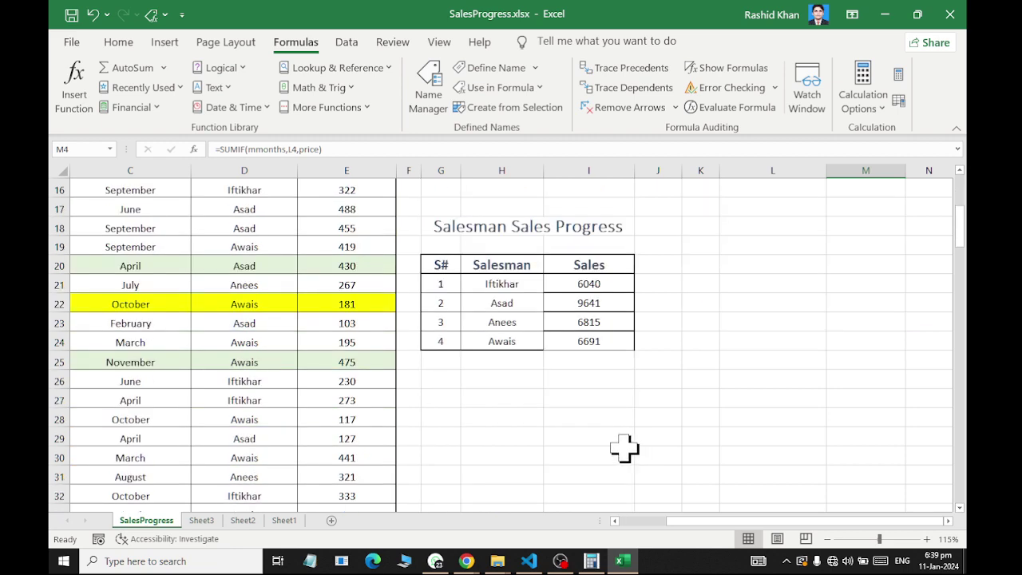
{"action": "scroll", "coordinate": [620, 447], "scroll_direction": "down", "scroll_amount": 1}
{"action": "scroll", "coordinate": [405, 455], "scroll_direction": "down", "scroll_amount": 11}
{"action": "scroll", "coordinate": [397, 440], "scroll_direction": "down", "scroll_amount": 8}
{"action": "scroll", "coordinate": [382, 419], "scroll_direction": "down", "scroll_amount": 7}
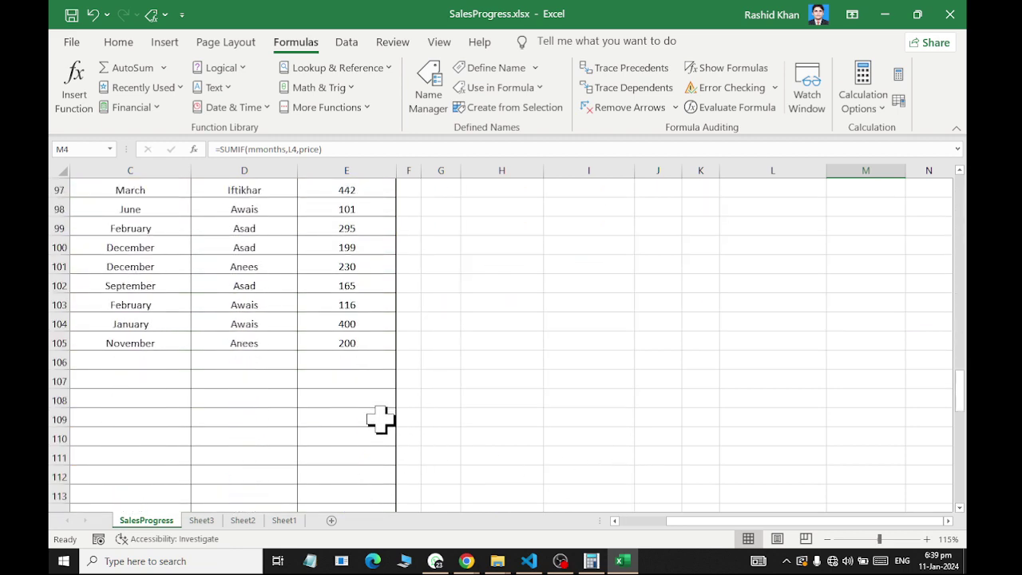
{"action": "scroll", "coordinate": [343, 375], "scroll_direction": "down", "scroll_amount": 1}
{"action": "left_click_drag", "start_coordinate": [308, 344], "coordinate": [117, 301]}
Enter sale 103 in row 106: Mango, January, Iftikhar, price 500.
{"action": "left_click", "coordinate": [92, 305]}
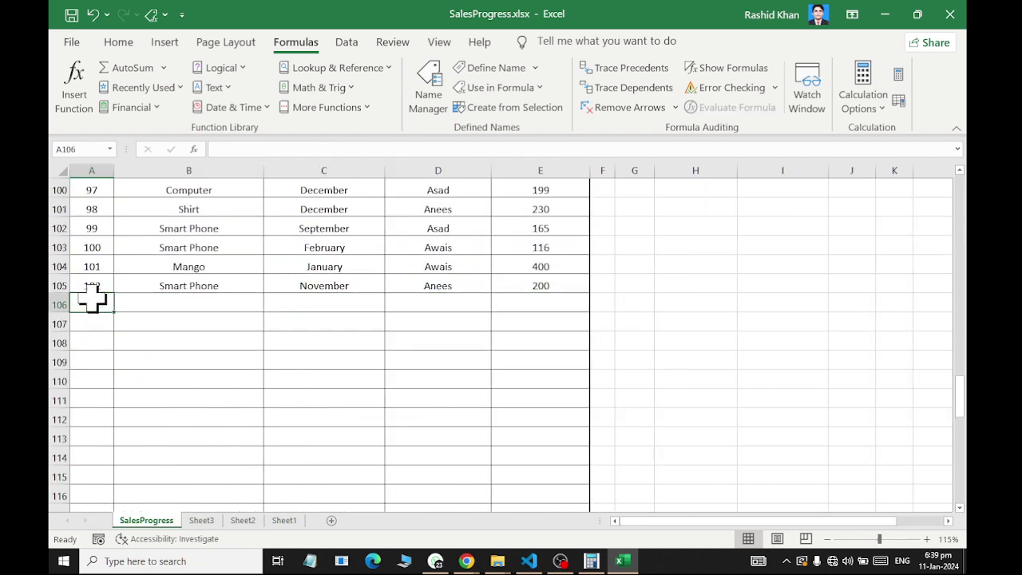
{"action": "type", "text": "103"}
{"action": "key", "text": "Tab"}
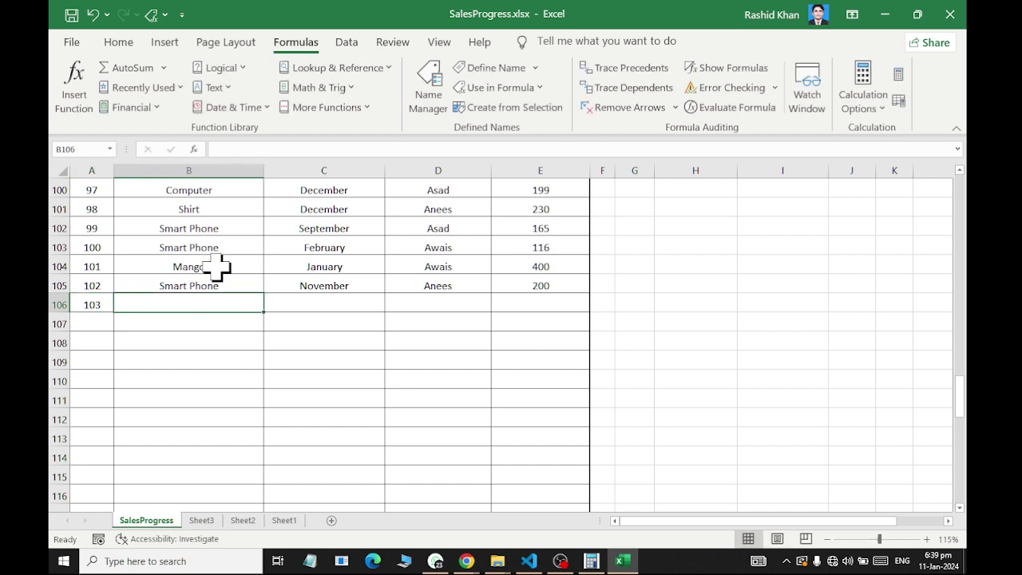
{"action": "type", "text": "Mango"}
{"action": "key", "text": "Tab"}
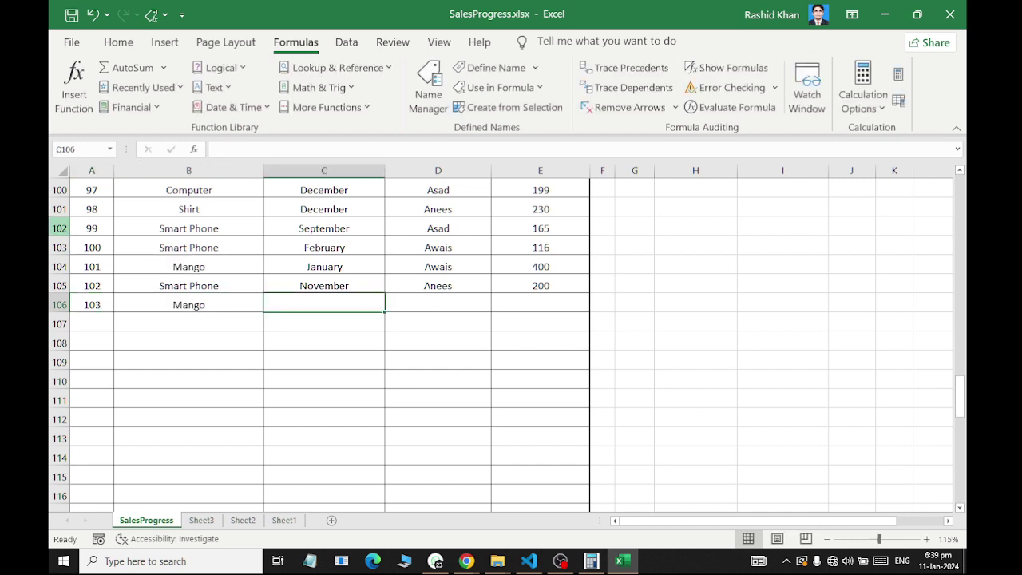
{"action": "type", "text": "January"}
{"action": "key", "text": "Tab"}
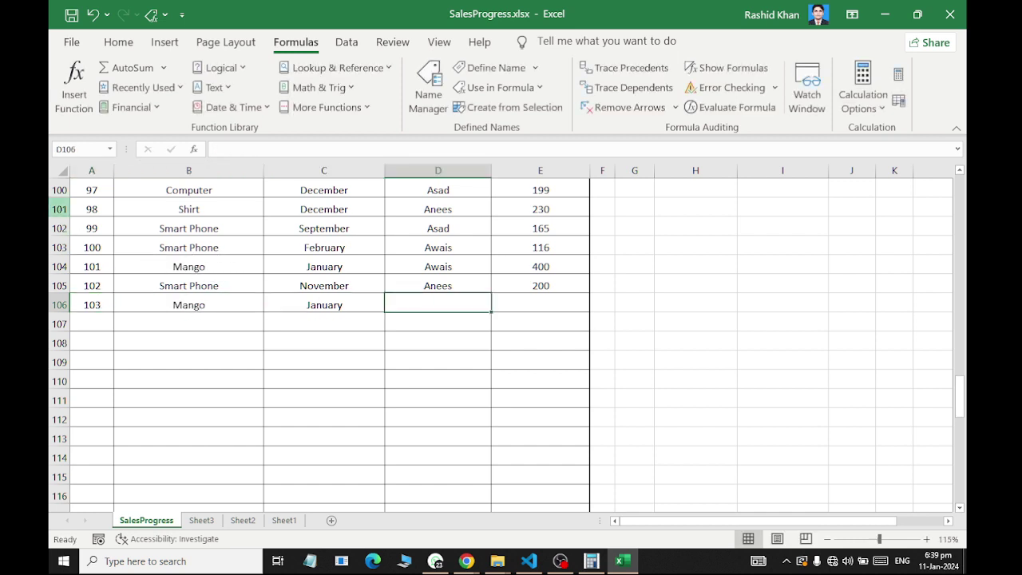
{"action": "type", "text": "Iftikhar"}
{"action": "key", "text": "Tab"}
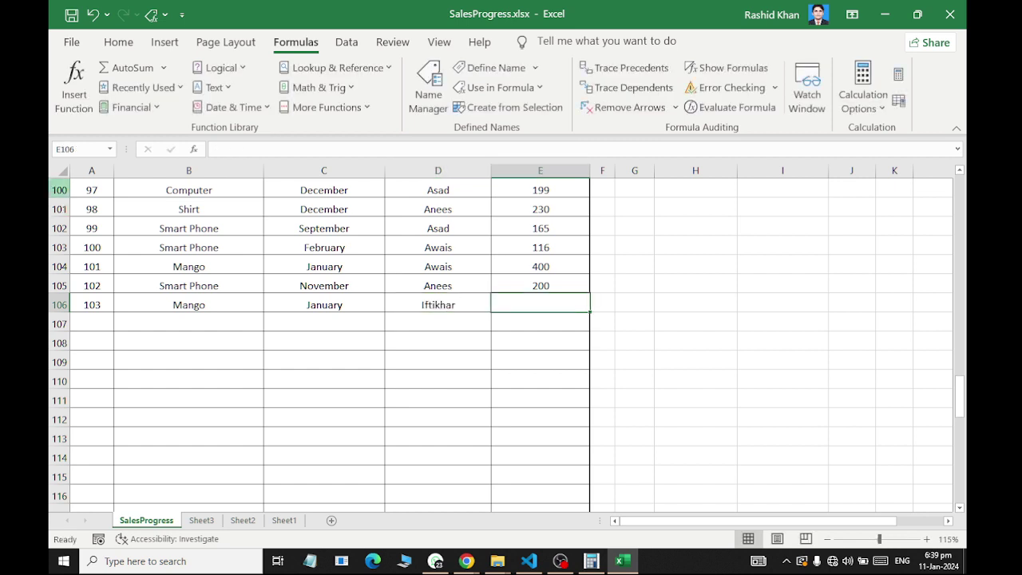
{"action": "type", "text": "500"}
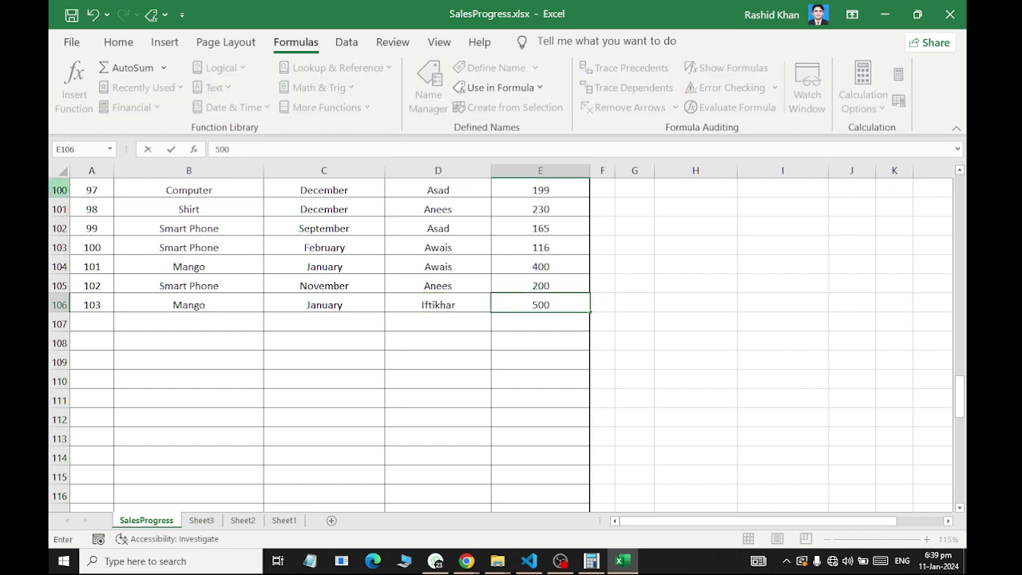
{"action": "key", "text": "Return"}
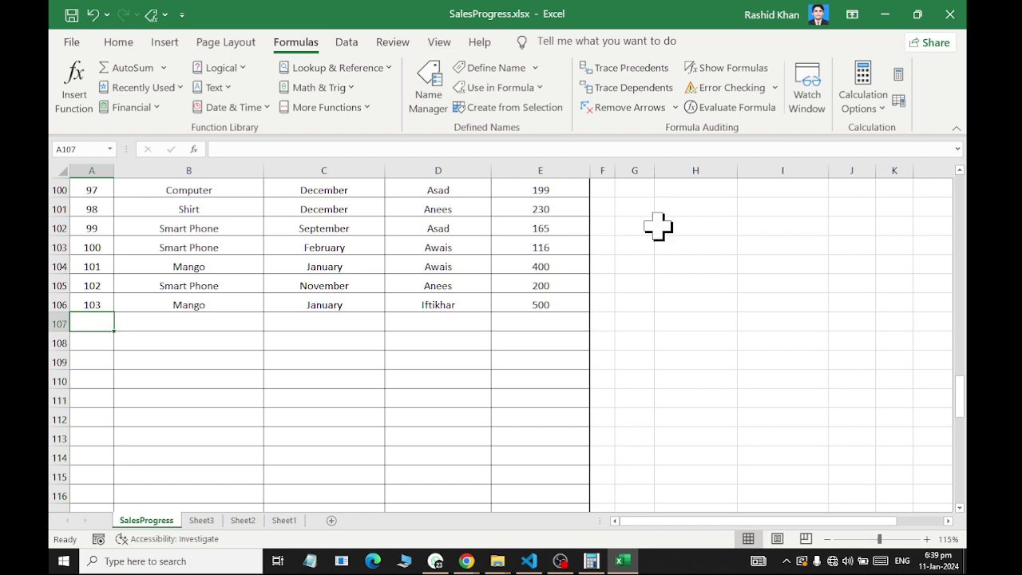
Verify the Mango total now reads 5840 and January's reads 2185.
{"action": "scroll", "coordinate": [657, 224], "scroll_direction": "up", "scroll_amount": 7}
{"action": "scroll", "coordinate": [926, 380], "scroll_direction": "up", "scroll_amount": 7}
{"action": "scroll", "coordinate": [926, 380], "scroll_direction": "up", "scroll_amount": 12}
{"action": "scroll", "coordinate": [926, 380], "scroll_direction": "up", "scroll_amount": 7}
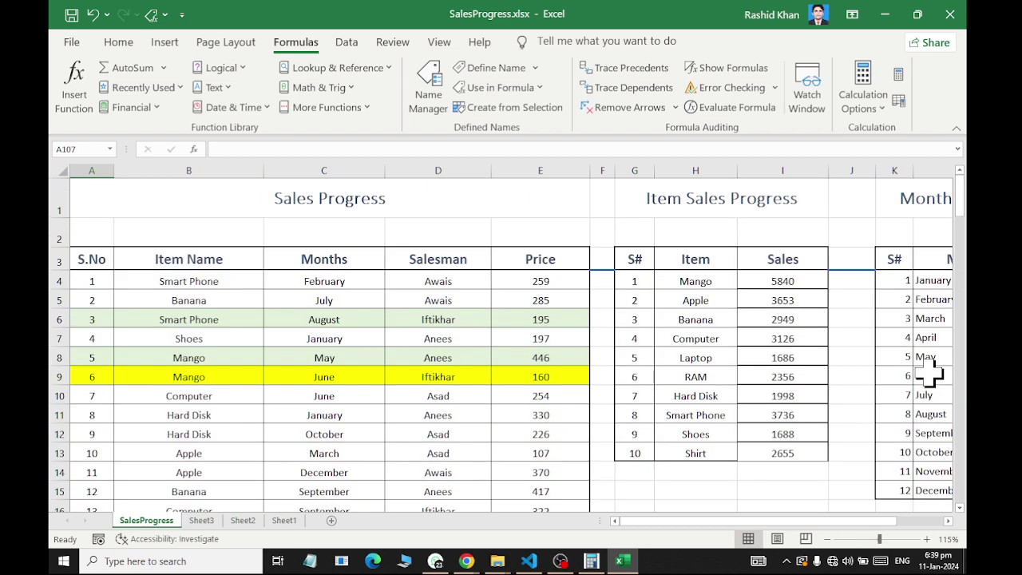
{"action": "left_click", "coordinate": [802, 283]}
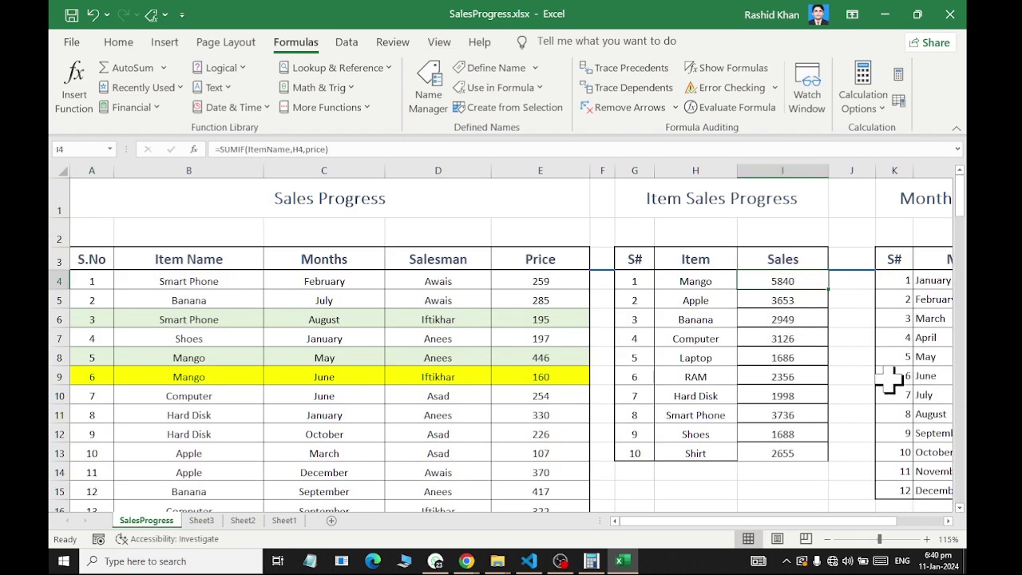
{"action": "left_click_drag", "start_coordinate": [798, 521], "coordinate": [846, 521]}
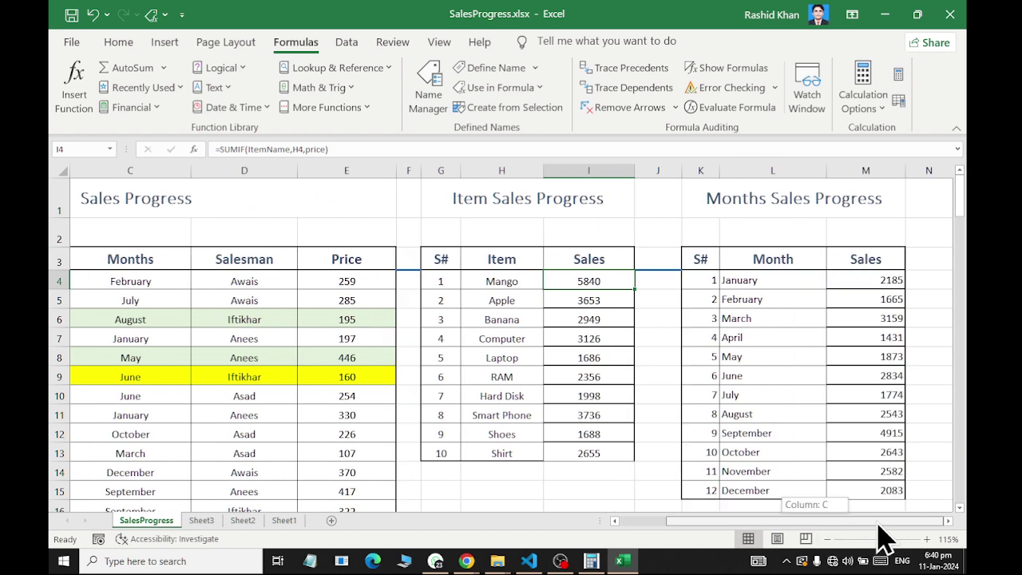
{"action": "left_click", "coordinate": [886, 280]}
Check that Iftikhar's salesman total in I21 rose to 6540.
{"action": "scroll", "coordinate": [497, 378], "scroll_direction": "down", "scroll_amount": 1}
{"action": "scroll", "coordinate": [497, 379], "scroll_direction": "down", "scroll_amount": 3}
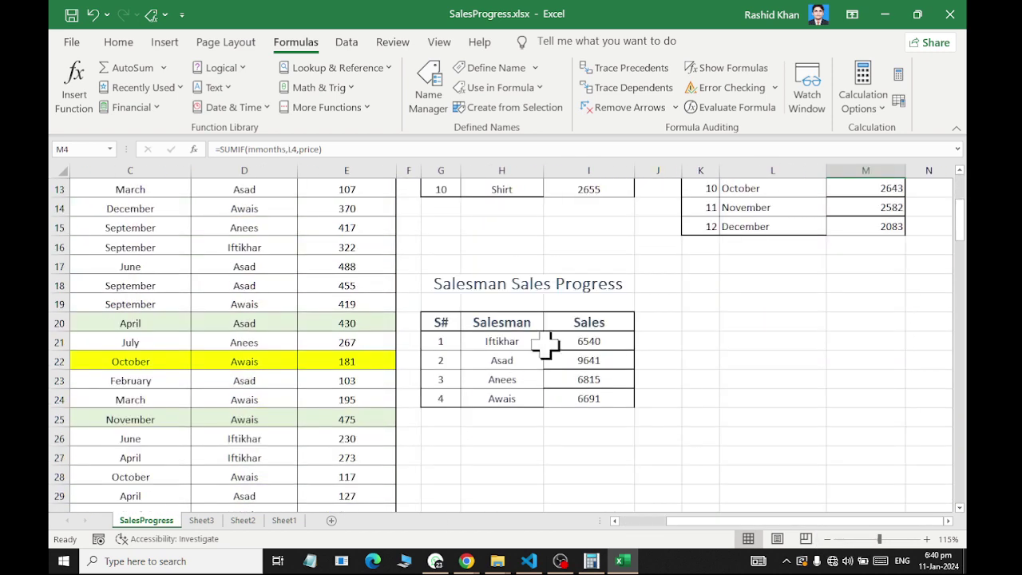
{"action": "left_click", "coordinate": [598, 340]}
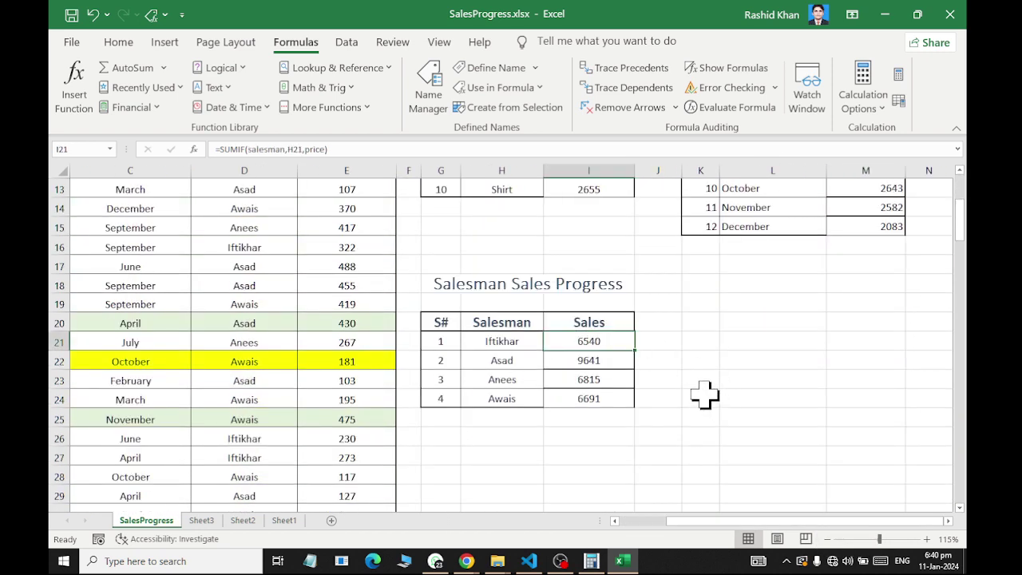
{"action": "scroll", "coordinate": [210, 358], "scroll_direction": "down", "scroll_amount": 1}
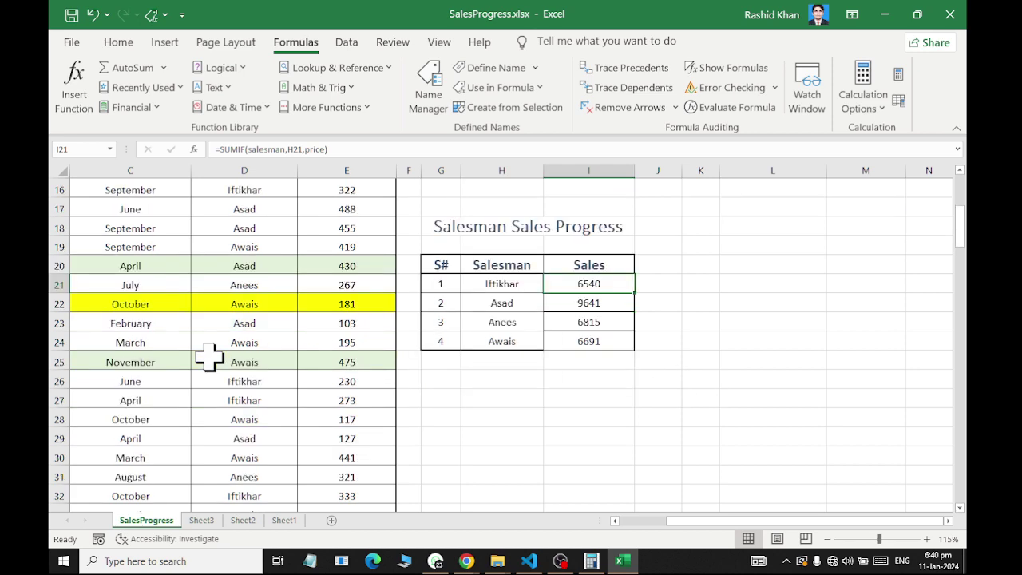
{"action": "scroll", "coordinate": [338, 338], "scroll_direction": "up", "scroll_amount": 5}
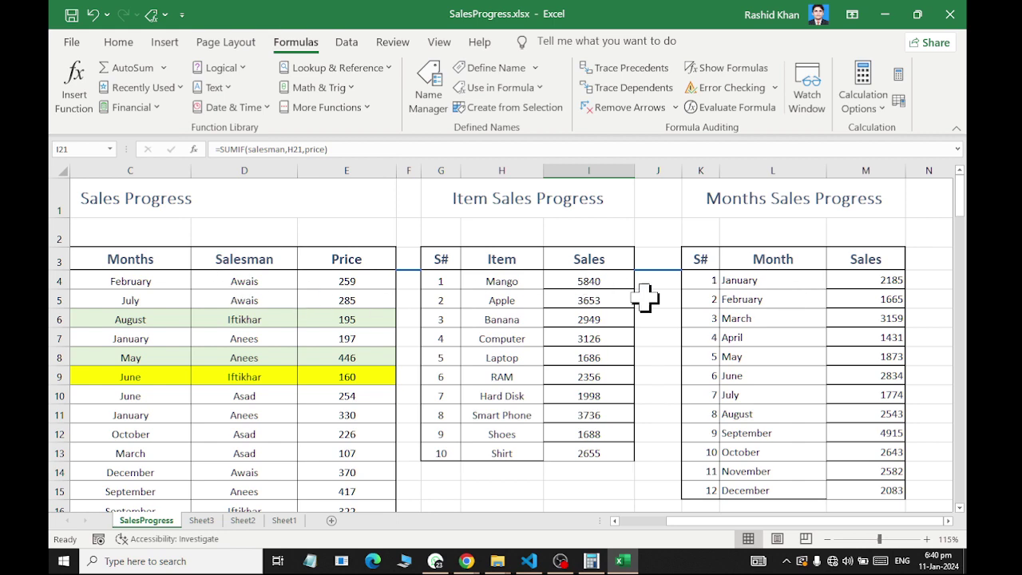
{"action": "scroll", "coordinate": [108, 288], "scroll_direction": "down", "scroll_amount": 3}
{"action": "scroll", "coordinate": [111, 285], "scroll_direction": "down", "scroll_amount": 2}
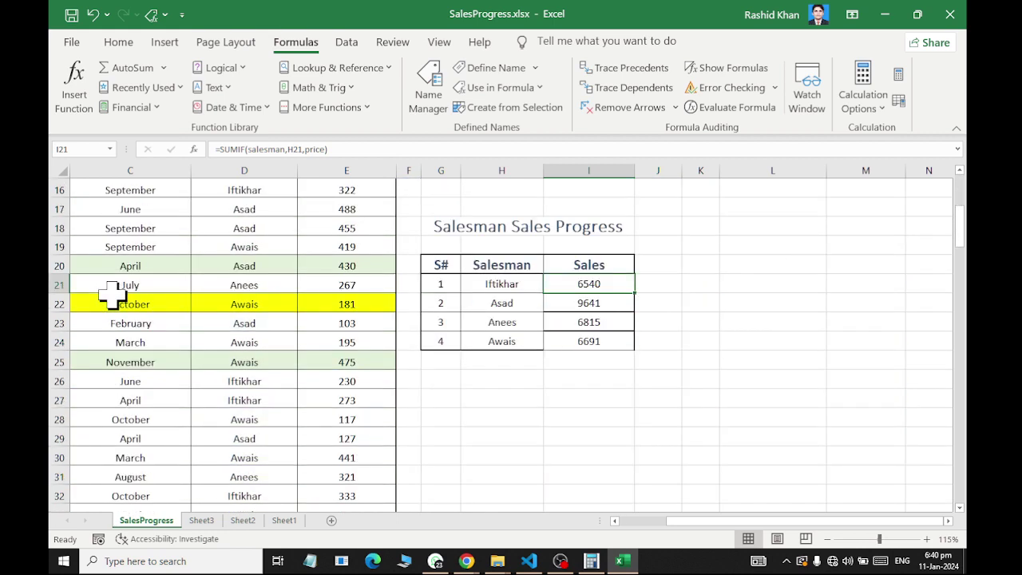
{"action": "scroll", "coordinate": [112, 285], "scroll_direction": "down", "scroll_amount": 3}
{"action": "scroll", "coordinate": [318, 332], "scroll_direction": "up", "scroll_amount": 8}
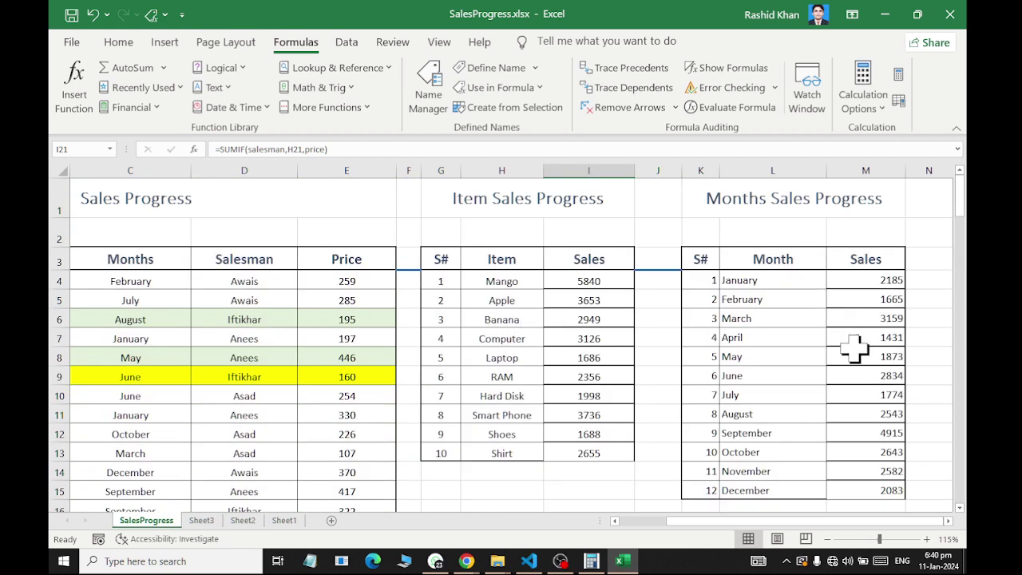